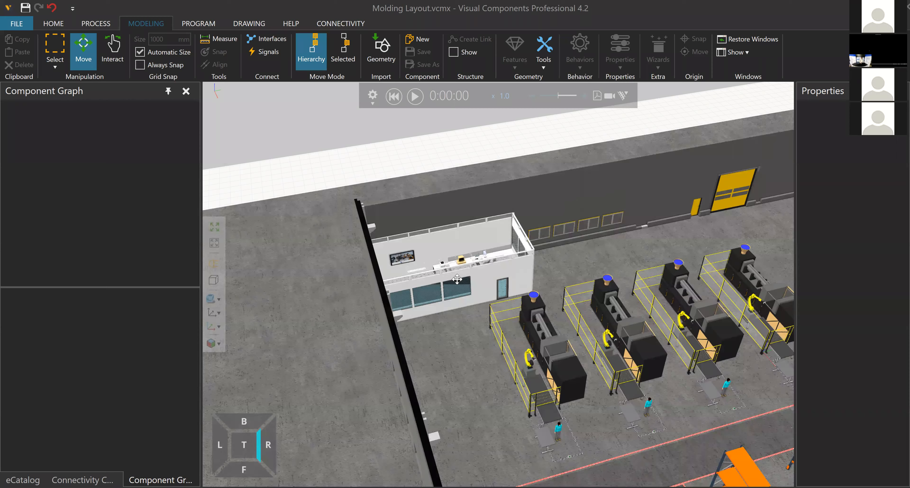
- Look over the factory layout, examining the office, the injection molding cells and the warehouse shelves
right_click_drag(459, 202, 389, 275)
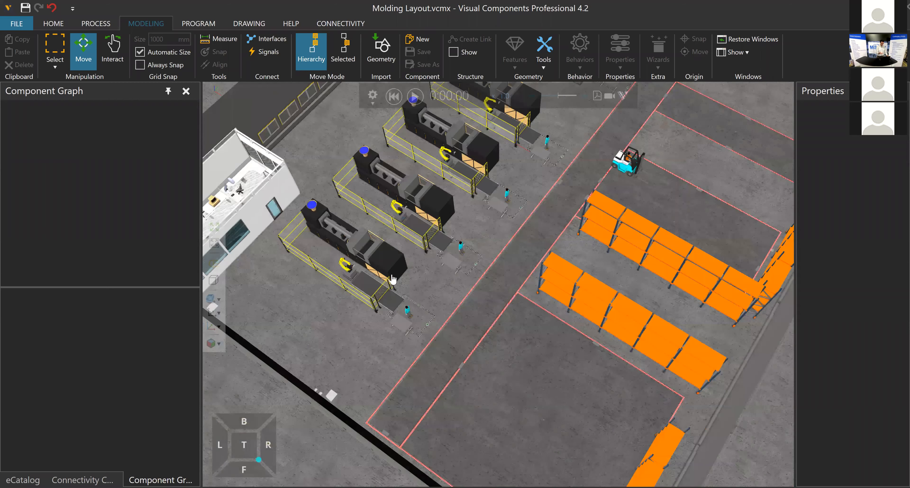
right_click_drag(435, 226, 458, 256)
right_click_drag(477, 169, 479, 216)
right_click_drag(480, 173, 316, 243)
scroll(315, 243, "up", 5)
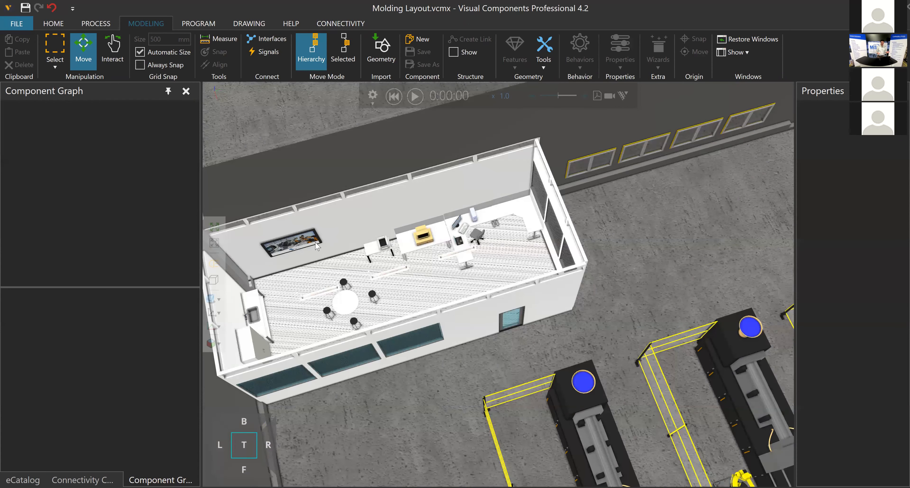
right_click_drag(371, 215, 363, 192)
right_click_drag(364, 250, 332, 147)
right_click_drag(449, 253, 330, 291)
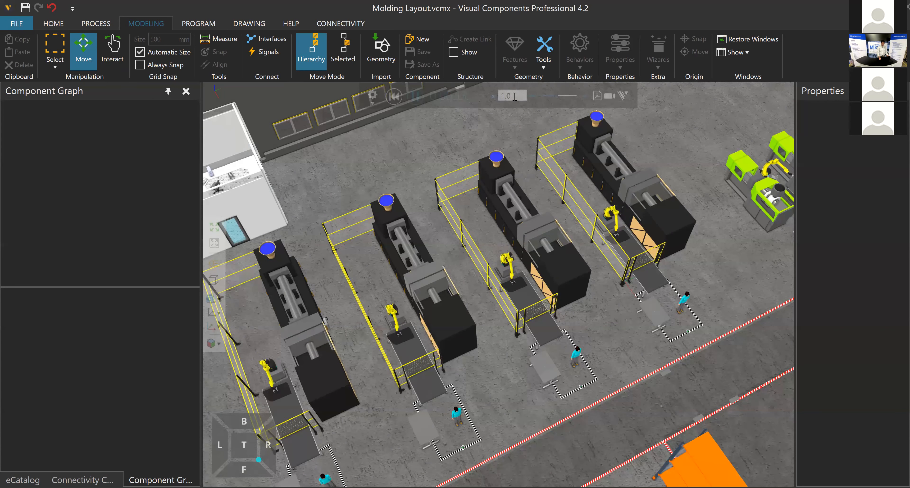
- Set the simulation speed to 10 and watch the running molding cells and the forklift by the warehouse shelves
left_click_drag(511, 96, 475, 100)
type("10")
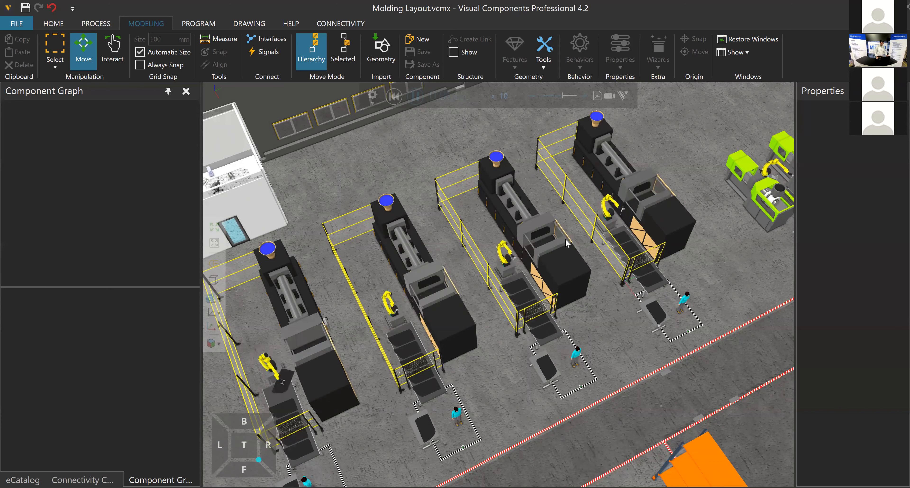
middle_click_drag(551, 223, 556, 245)
scroll(546, 244, "down", 2)
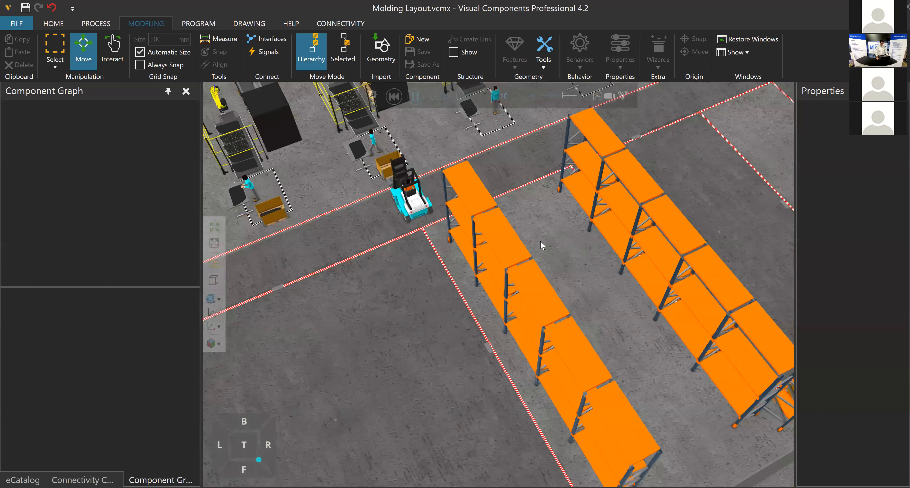
scroll(537, 223, "down", 1)
scroll(535, 302, "down", 1)
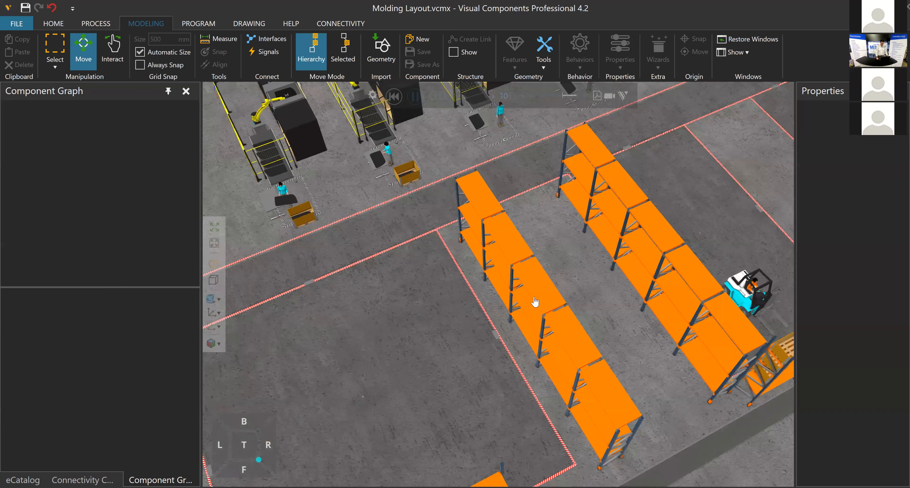
scroll(535, 302, "down", 1)
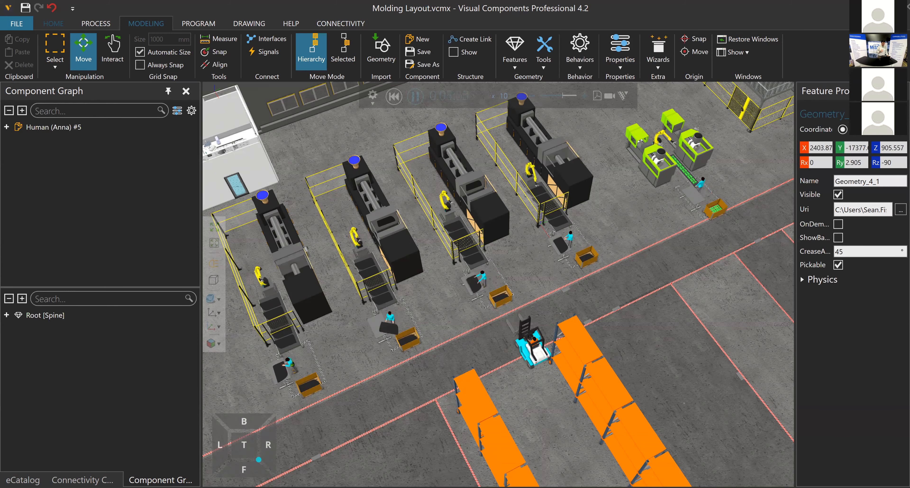
- Examine the properties of the worker at the molding cell nearest the office, including the moved distance
left_click(53, 23)
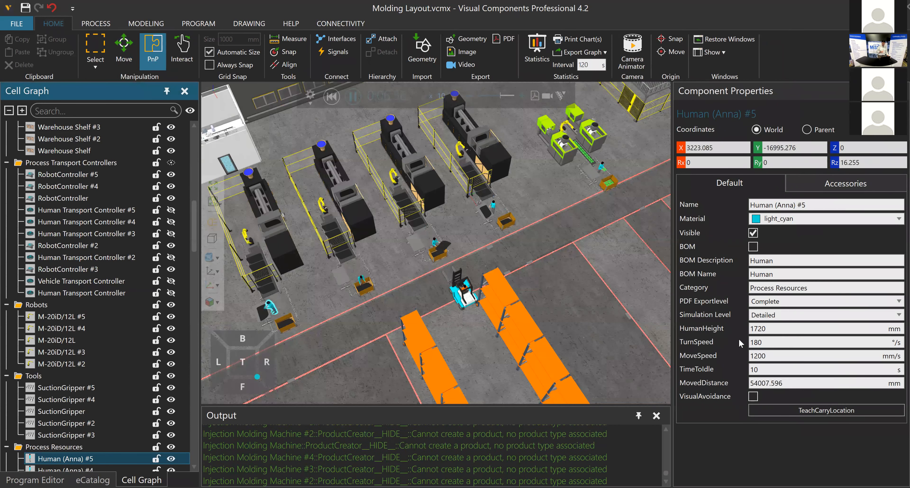
left_click(799, 383)
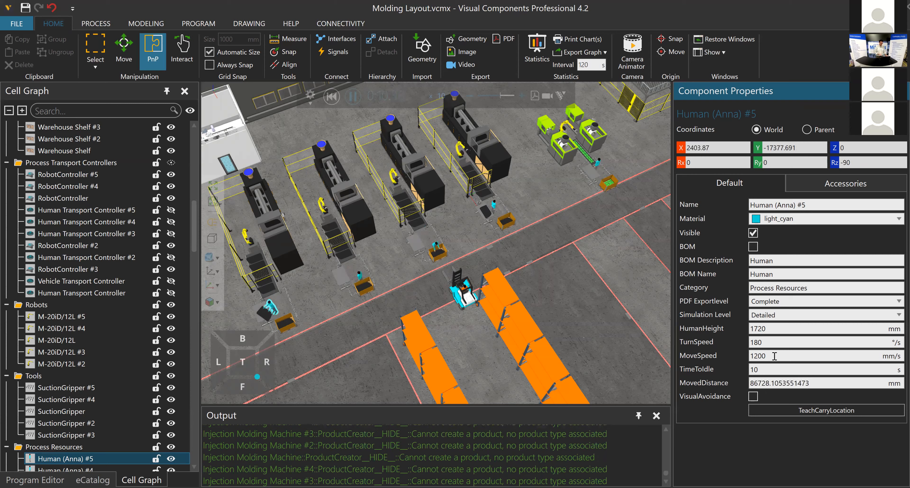
middle_click_drag(474, 341, 517, 345)
middle_click_drag(272, 107, 330, 96)
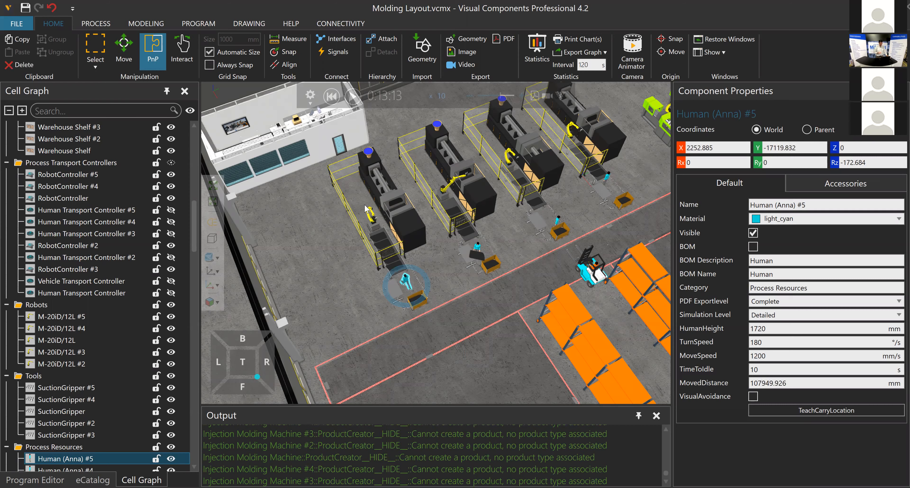
- Select Injection Molding Machine #4 to show its properties, and reset the stopped simulation to its start
scroll(367, 212, "up", 2)
scroll(348, 228, "up", 3)
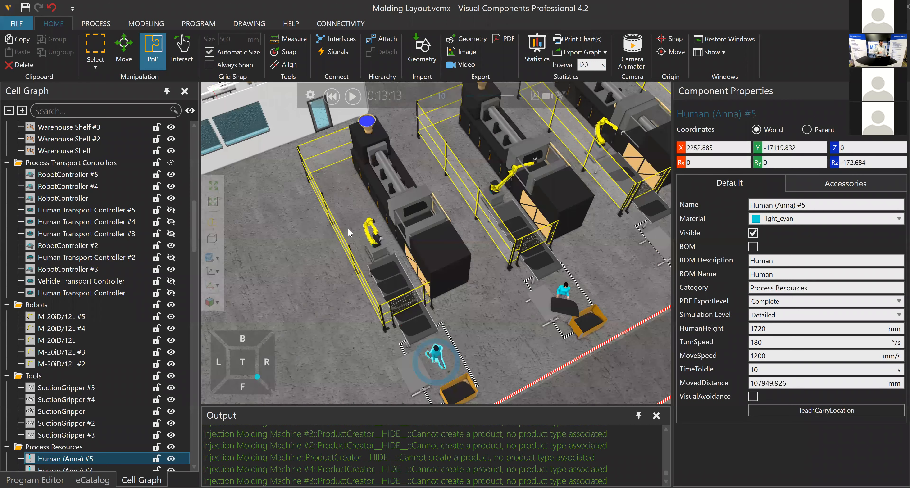
scroll(348, 228, "up", 3)
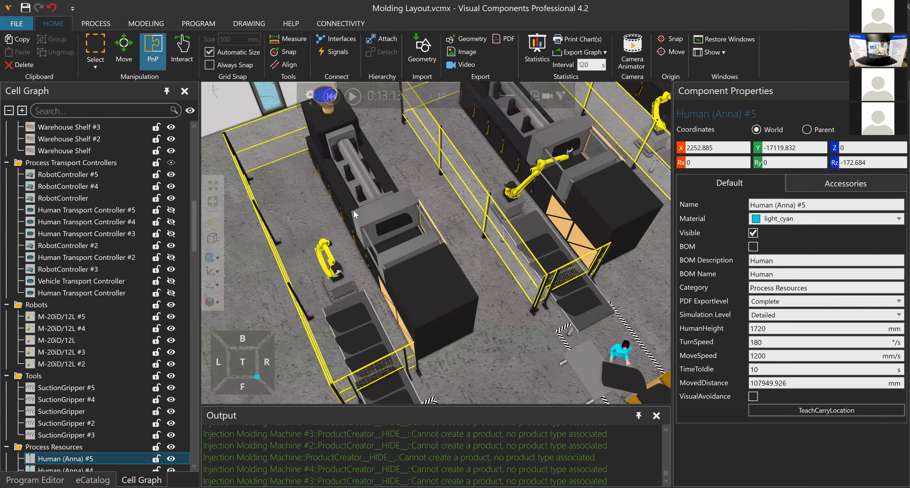
left_click(355, 214)
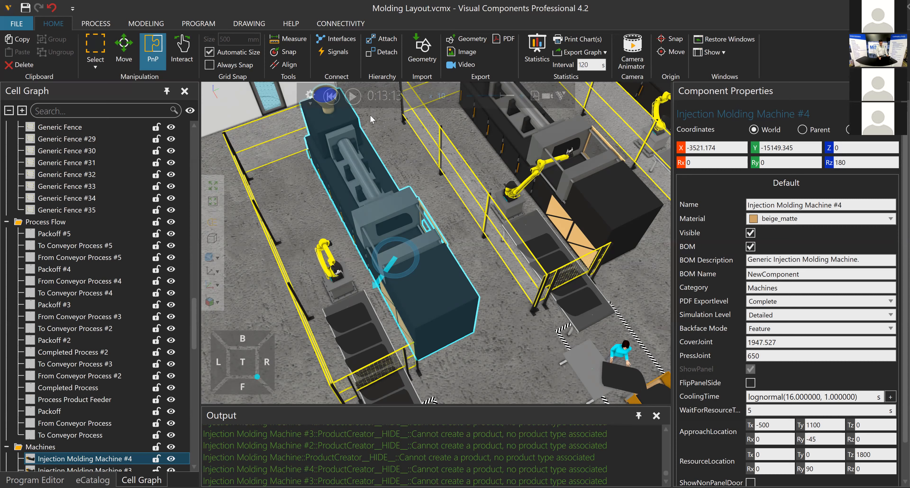
left_click(332, 96)
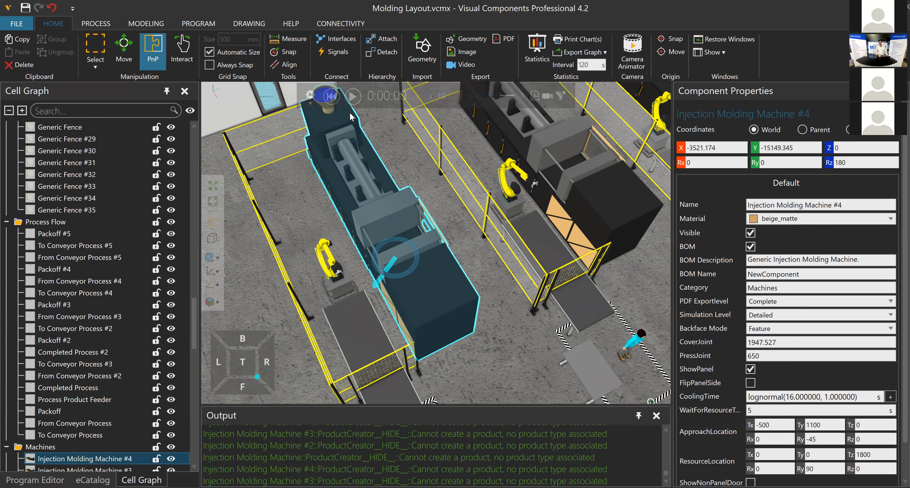
- Delete Generic Fence #13, #23, #24 and #25 around the open side of Injection Molding Machine #4's cell
right_click_drag(349, 189, 434, 166)
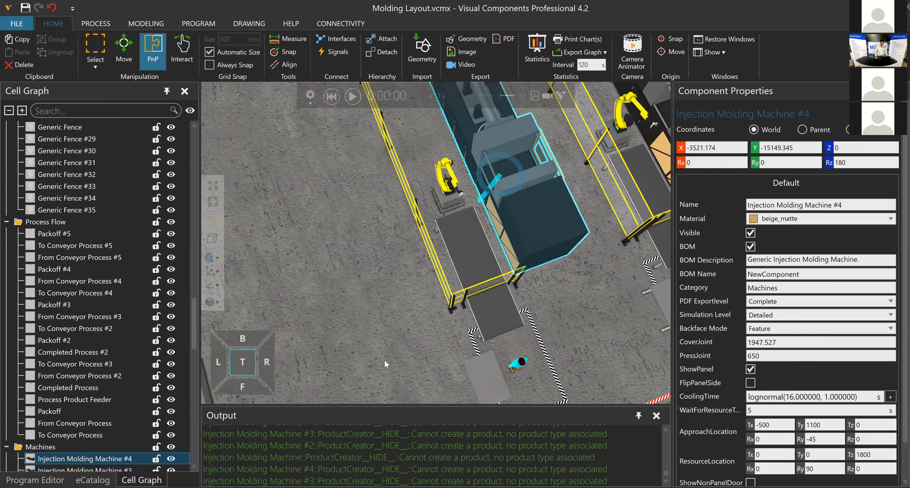
left_click(422, 289)
scroll(85, 130, "up", 4)
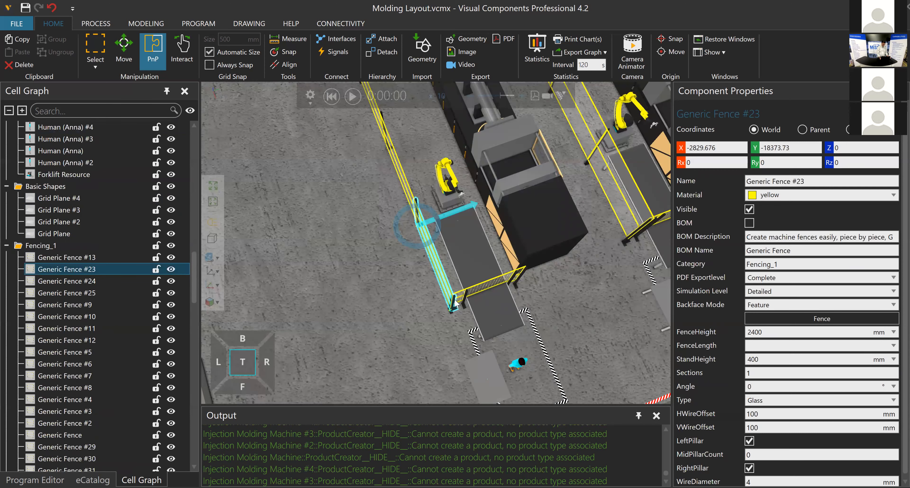
middle_click_drag(350, 167, 343, 262)
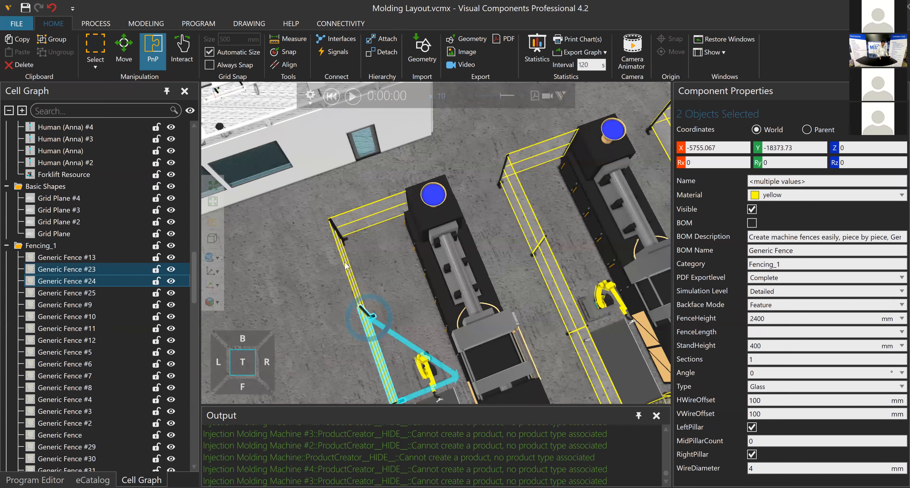
left_click(353, 221, "ctrl")
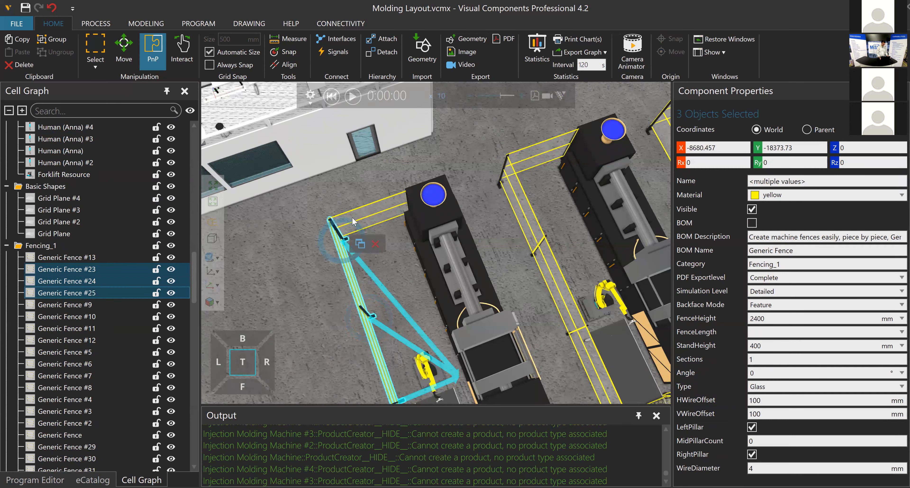
left_click(382, 281, "ctrl")
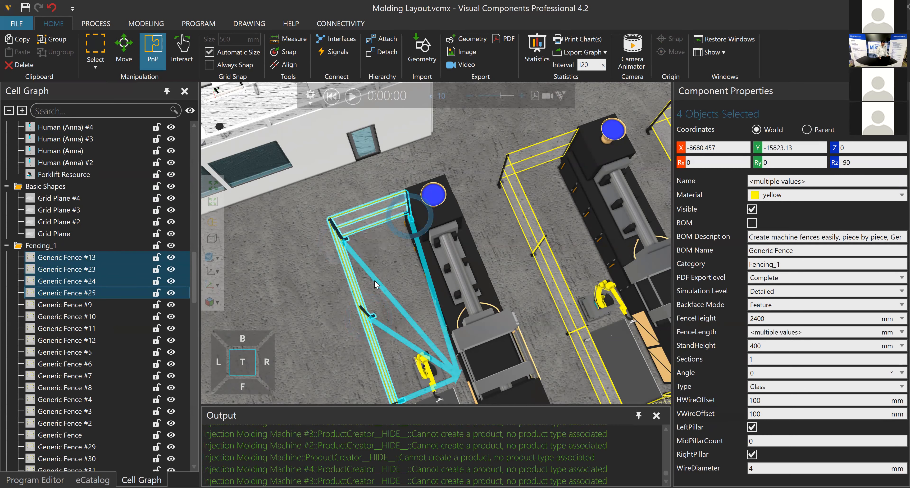
key("Delete")
- Duplicate Injection Molding Machine #4 and place the copy across the robot from it, at about X -3329, Y -19399
middle_click_drag(373, 224, 376, 198)
middle_click_drag(474, 287, 474, 276)
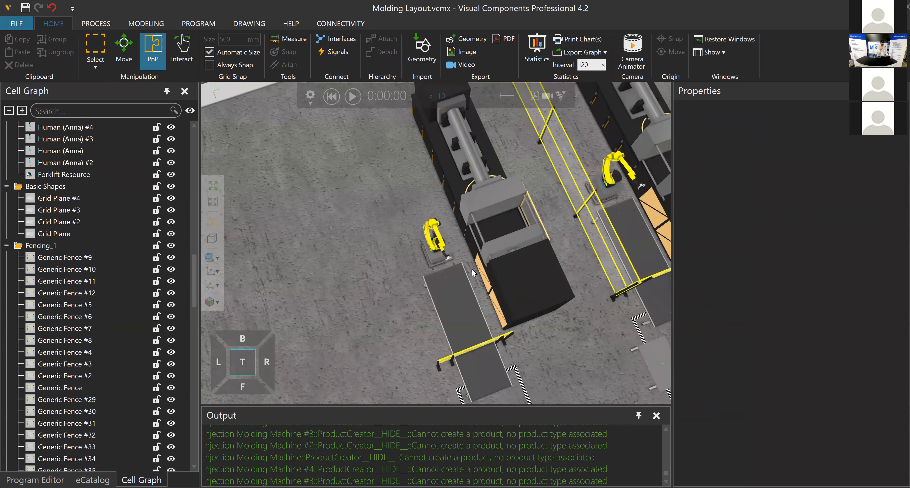
left_click(487, 208)
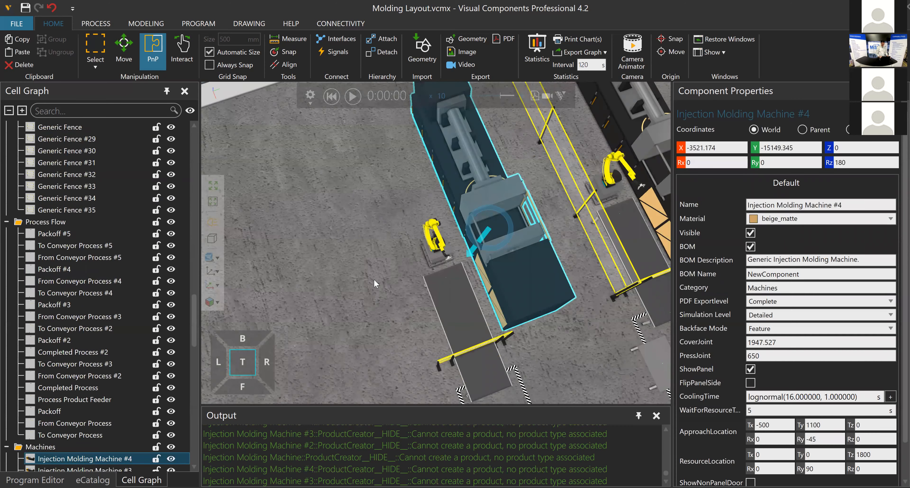
key("ctrl+v")
scroll(403, 293, "down", 1)
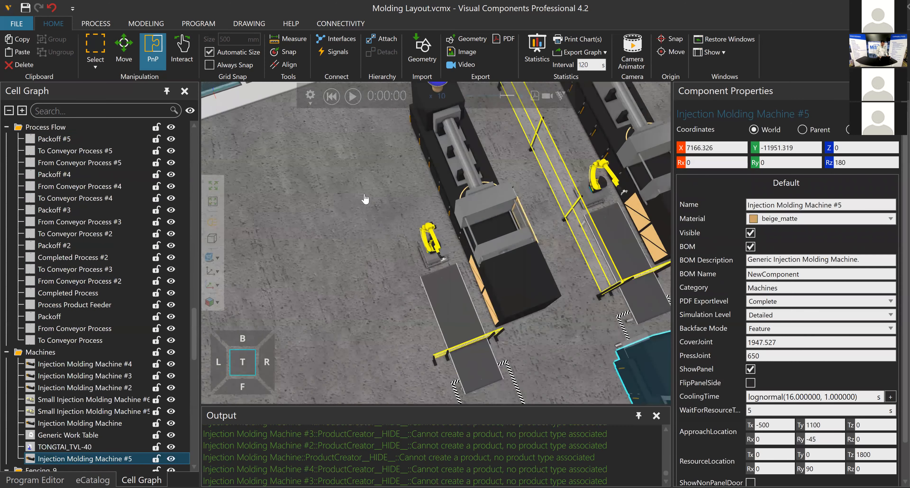
scroll(363, 196, "down", 1)
left_click_drag(549, 249, 295, 132)
middle_click_drag(294, 132, 438, 317)
left_click_drag(437, 317, 401, 246)
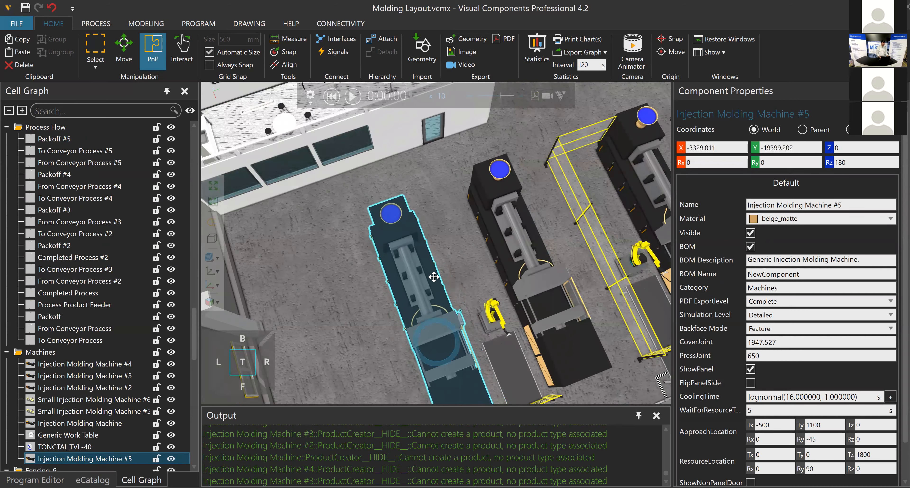
- Enable FlipPanelSide for the duplicated injection molding machine
right_click_drag(434, 277, 567, 345)
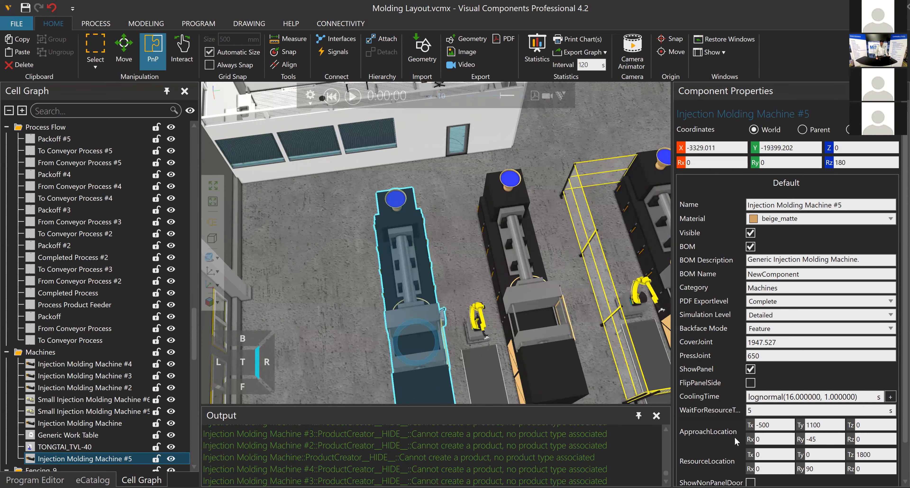
scroll(737, 442, "down", 1)
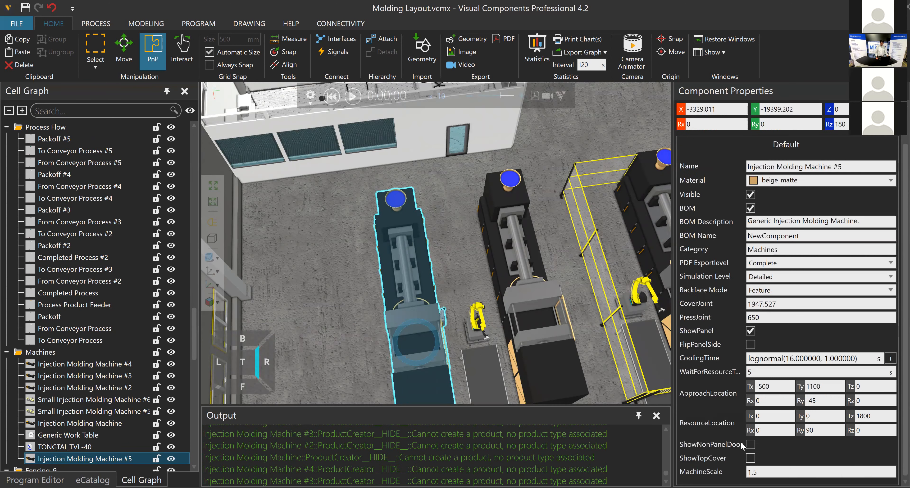
left_click(751, 345)
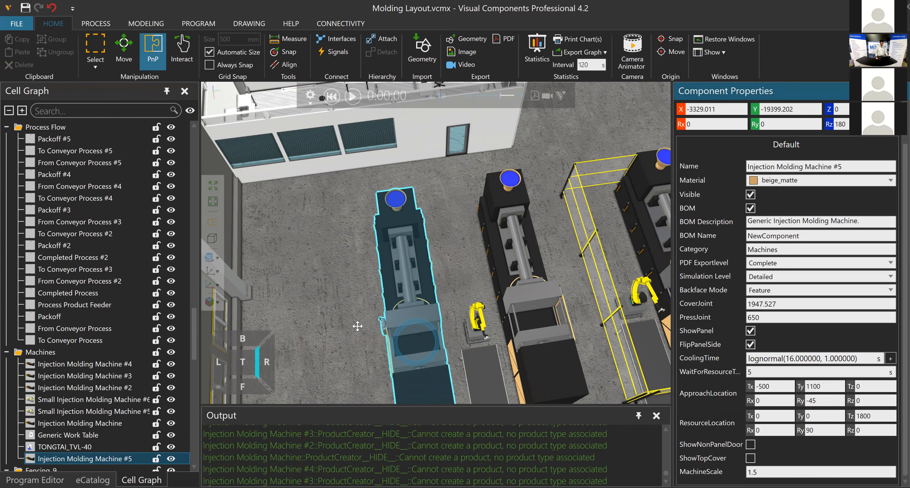
scroll(355, 326, "up", 2)
right_click_drag(353, 325, 415, 320)
scroll(414, 319, "up", 4)
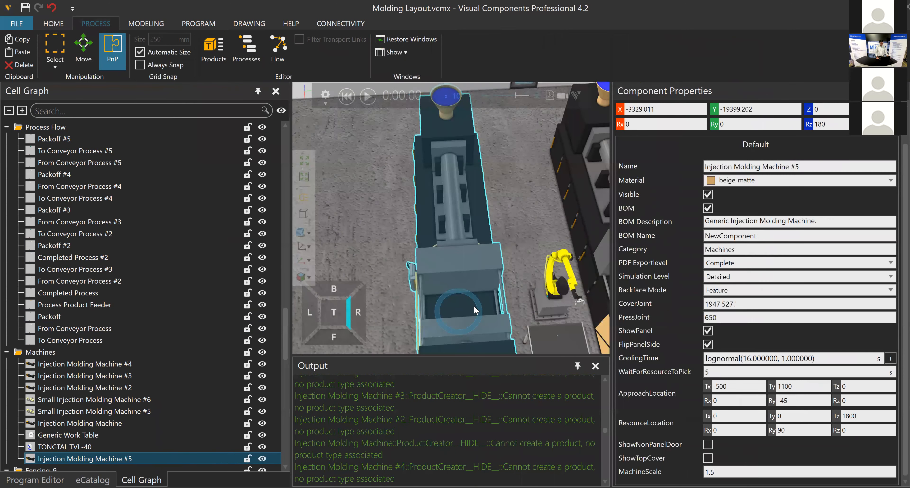
- Show the process flow and link the duplicated machine's InjectionProcess to the conveyor node at the shared robot
right_click_drag(459, 296, 414, 288)
scroll(103, 317, "up", 1)
scroll(102, 316, "up", 15)
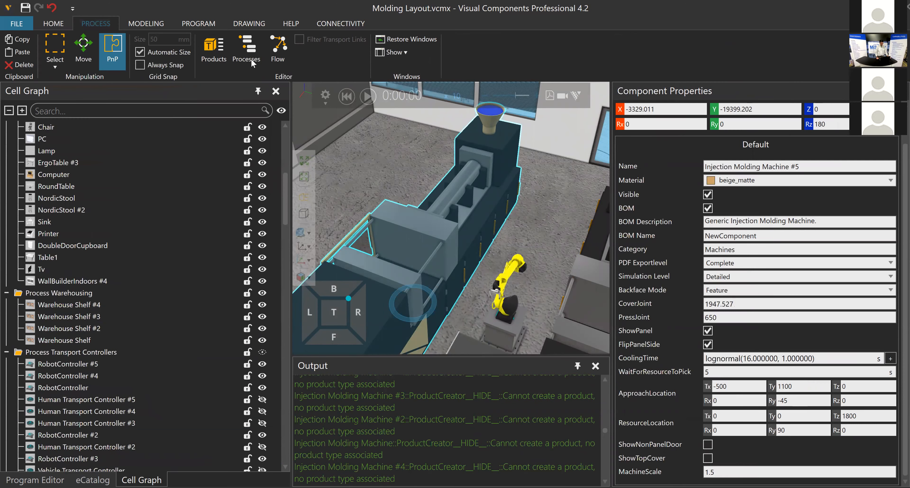
left_click(278, 50)
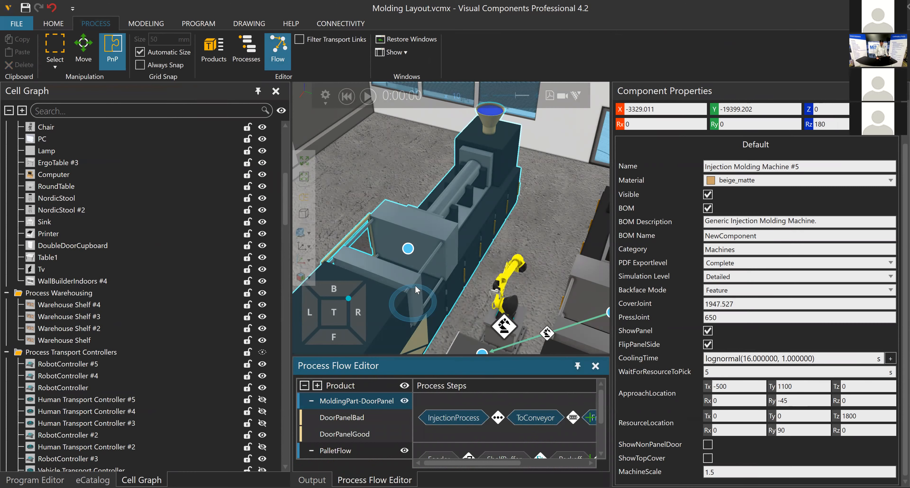
right_click_drag(464, 312, 470, 201)
scroll(470, 204, "down", 5)
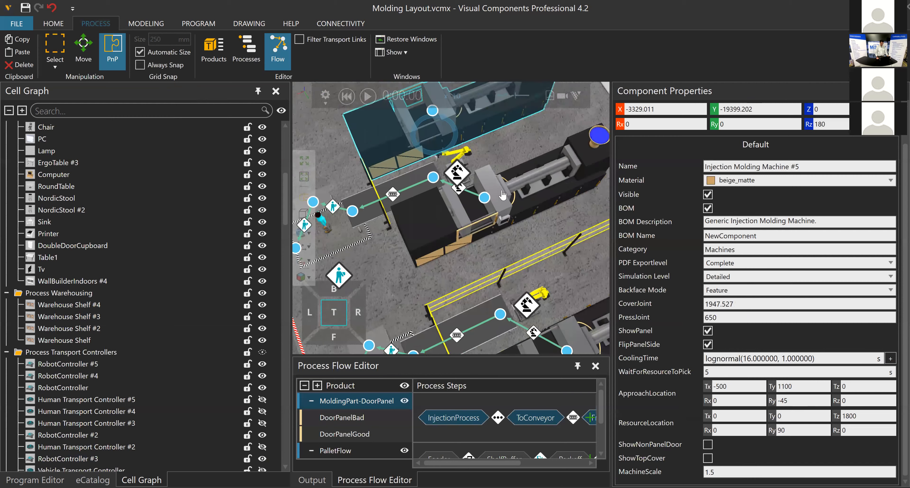
scroll(501, 195, "down", 3)
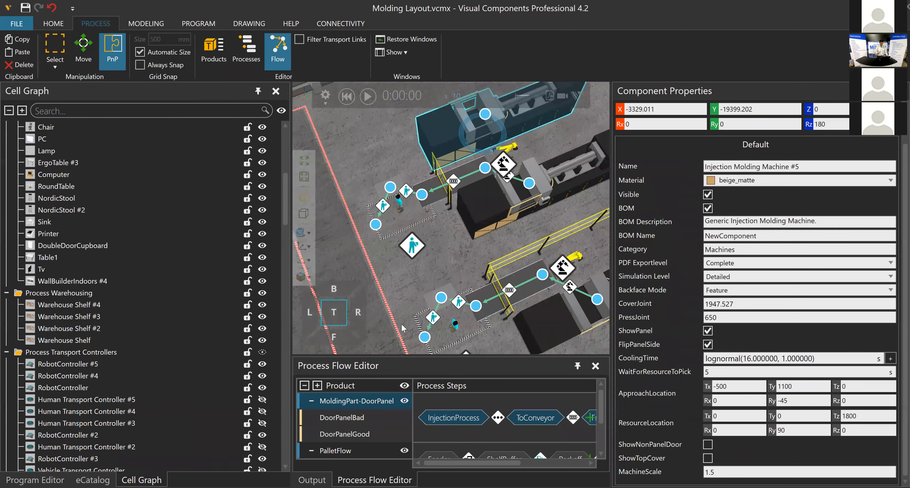
scroll(474, 171, "up", 3)
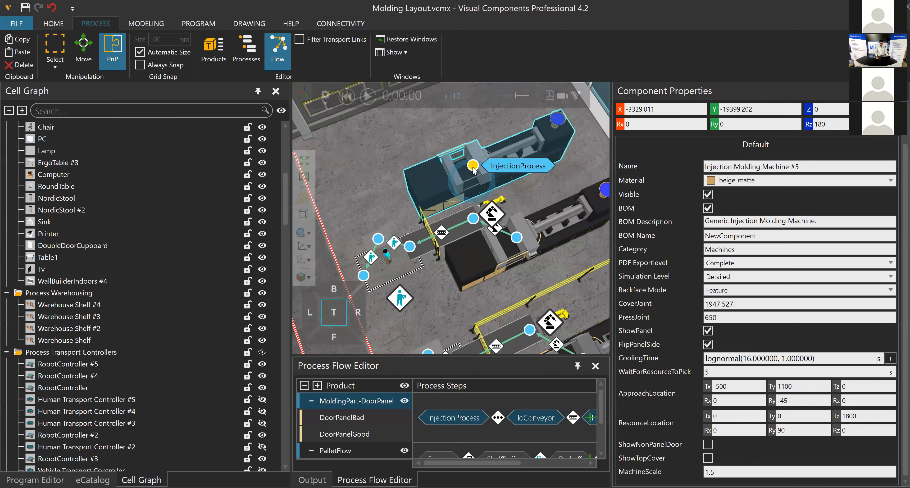
left_click(475, 219)
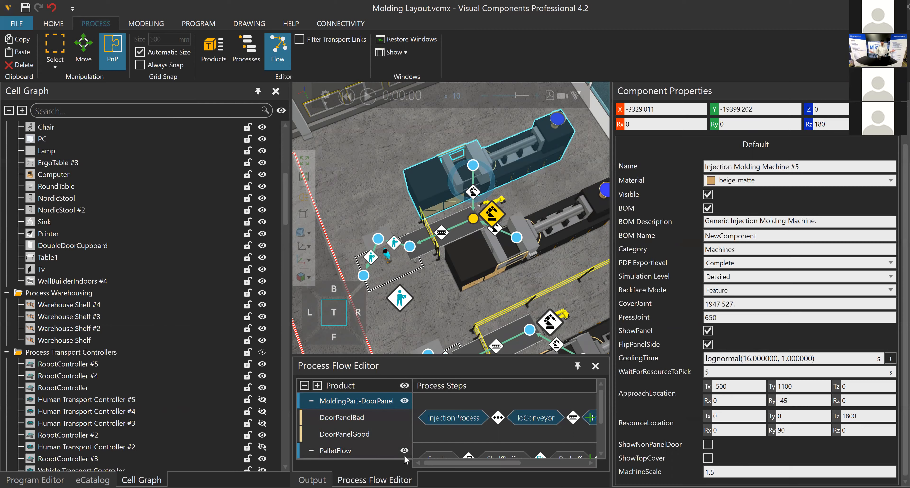
- Run the simulation to check the shared robot between the two injection molding machines
right_click_drag(438, 215, 395, 368)
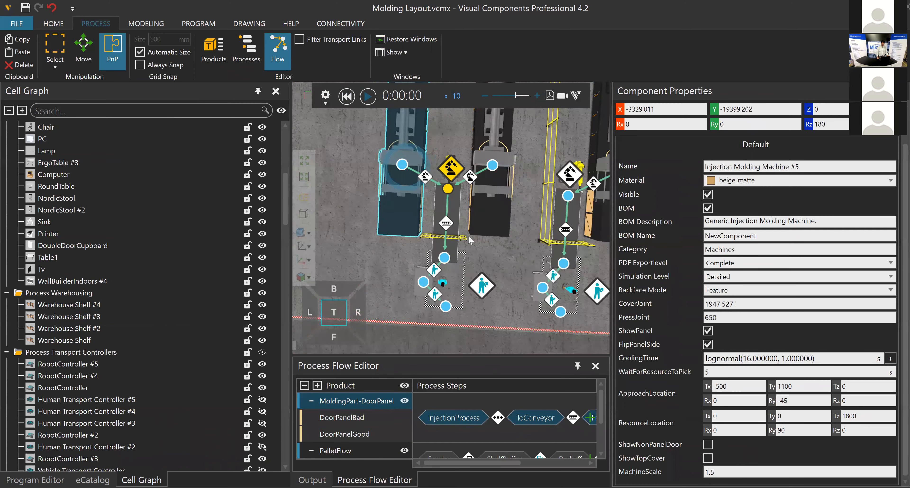
scroll(453, 206, "up", 2)
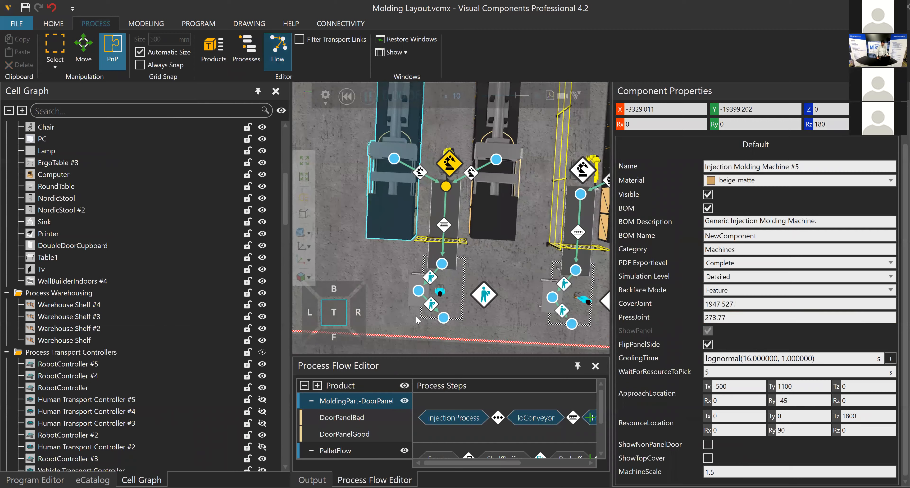
- Examine the simulation's output message about the shared robot M-20iD/12L #5 and inspect the robot between the two molding machines
right_click_drag(445, 214, 437, 306)
scroll(437, 306, "up", 3)
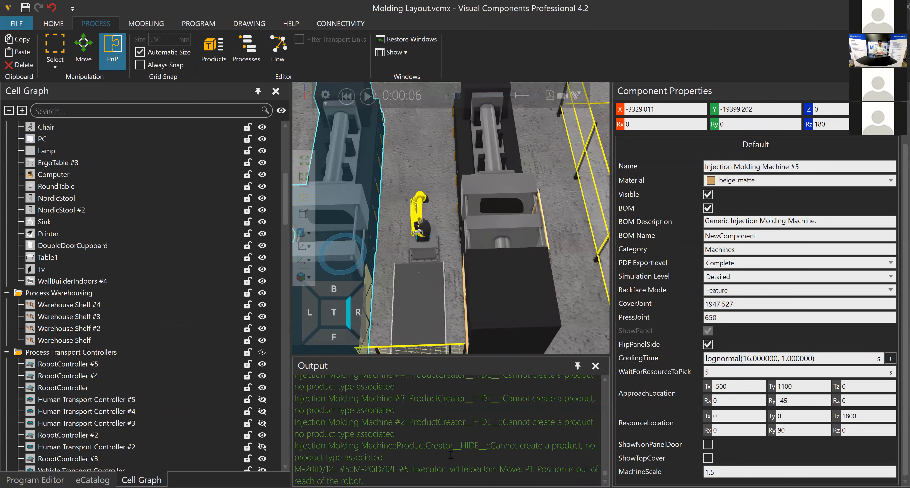
left_click_drag(392, 470, 330, 457)
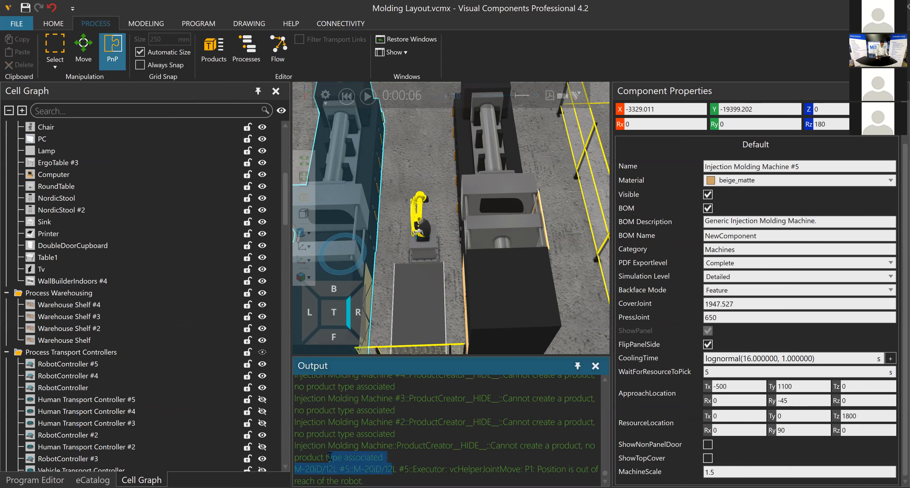
left_click(393, 471)
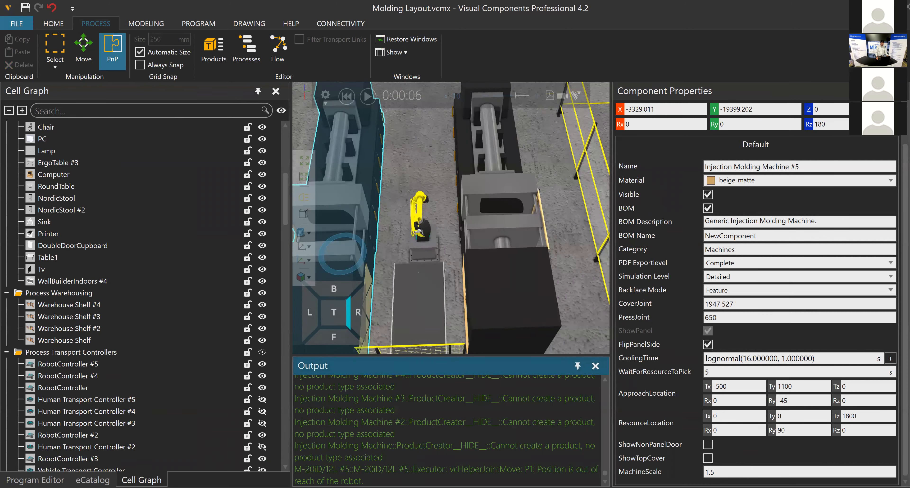
triple_click(308, 468)
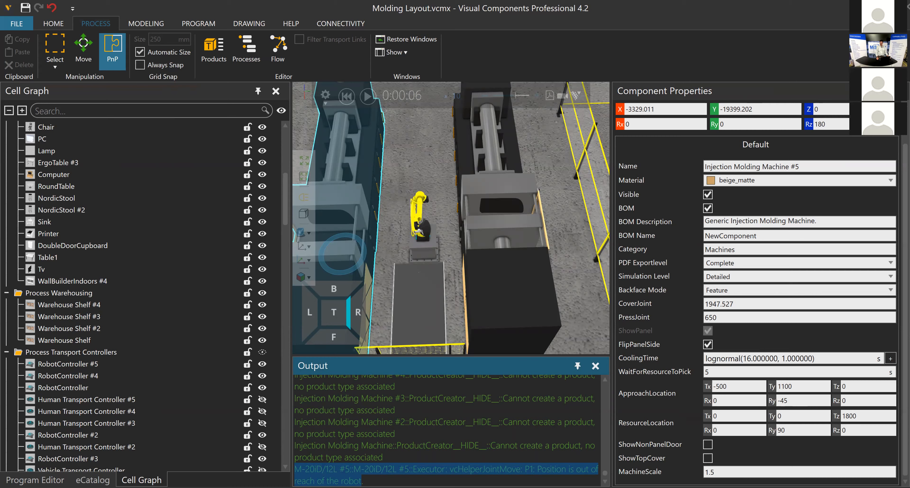
right_click_drag(414, 244, 401, 245)
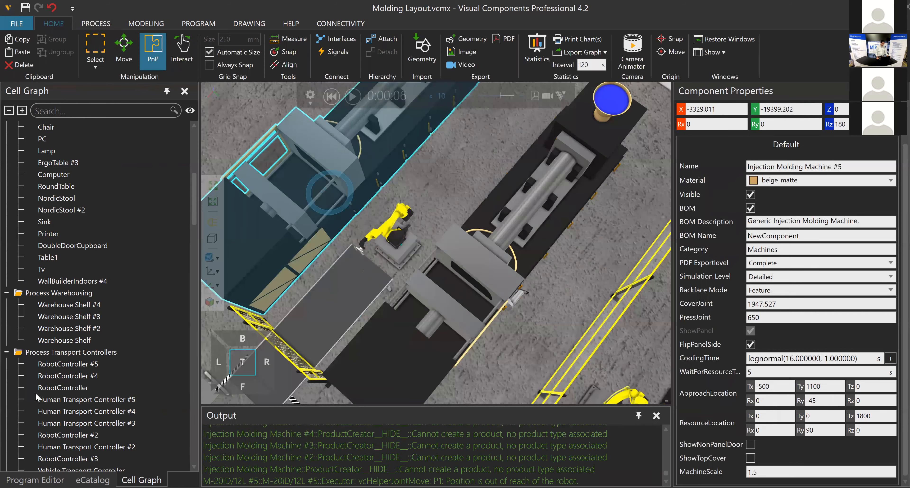
- Open the Fanuc models in the eCatalog's Robots collection and widen the catalog area to show them in two columns
scroll(113, 399, "down", 4)
scroll(99, 283, "down", 5)
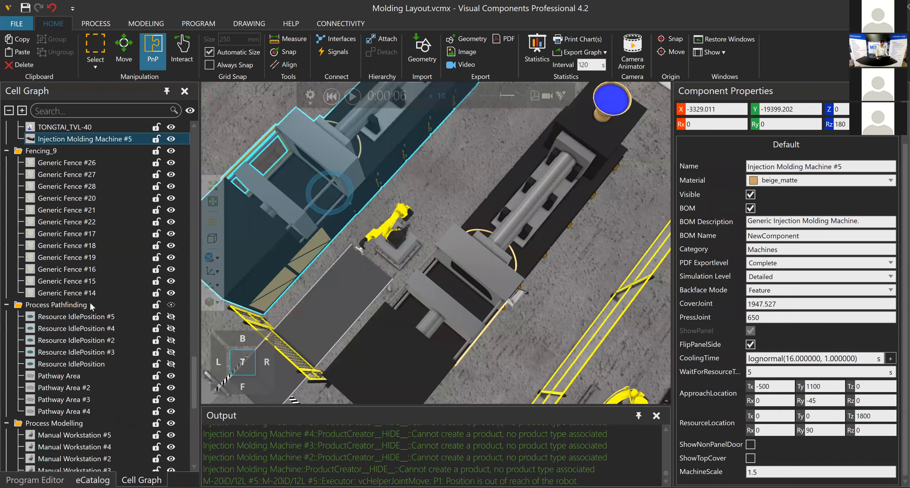
left_click(92, 480)
scroll(40, 314, "down", 4)
scroll(39, 314, "down", 7)
left_click(22, 301)
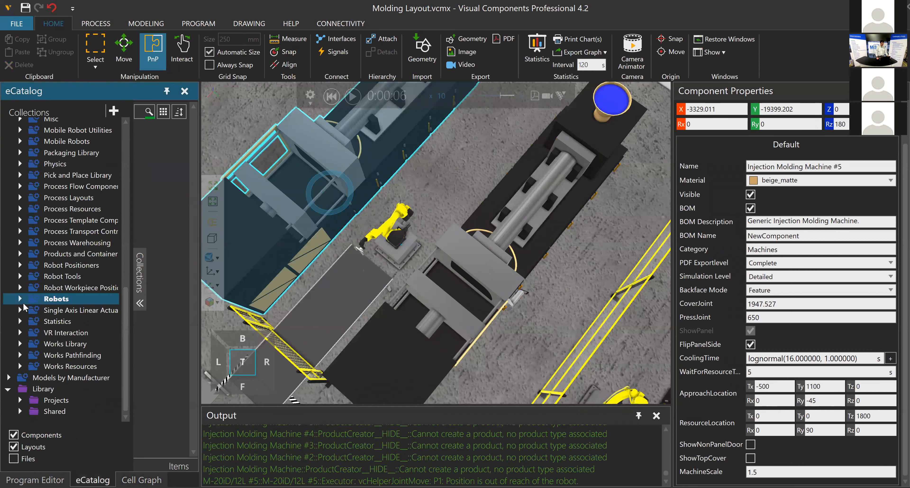
scroll(61, 333, "down", 7)
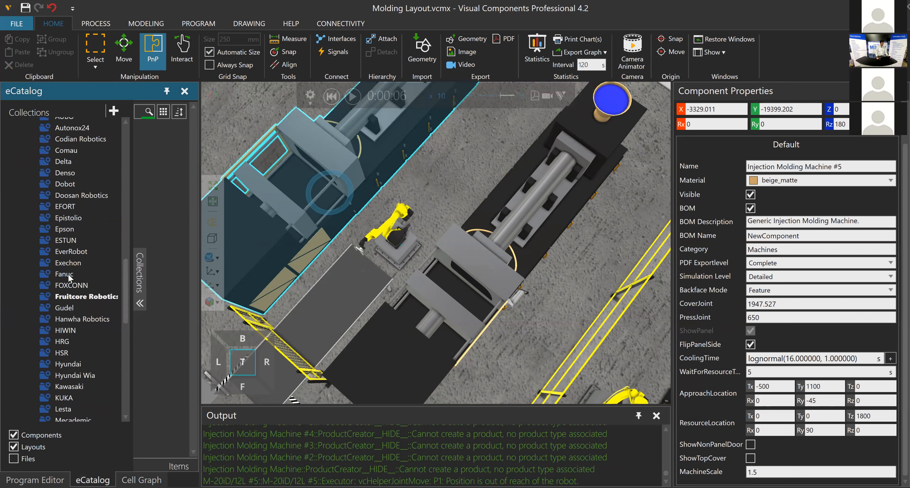
left_click(65, 274)
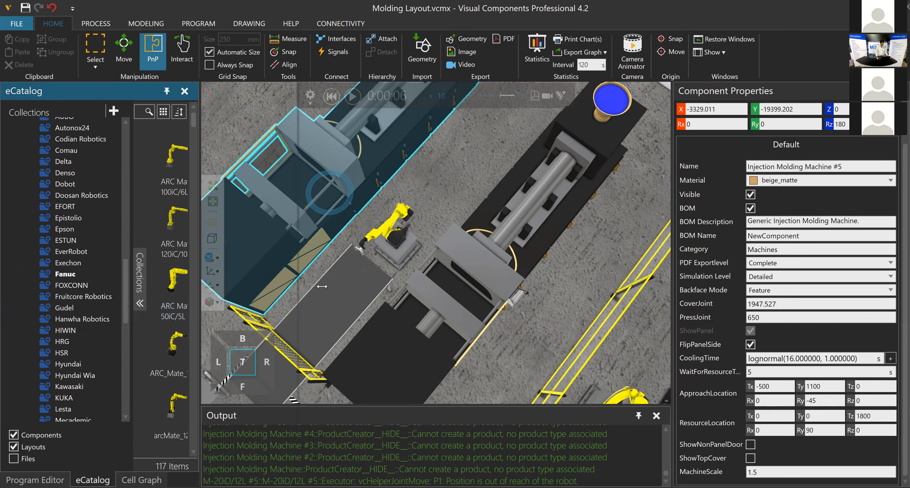
left_click_drag(200, 414, 327, 415)
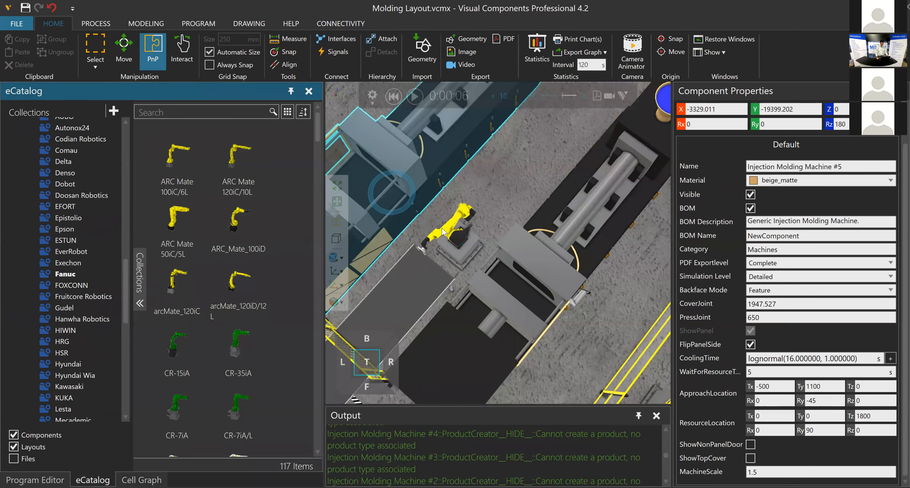
- Add a Fanuc M-710iC/20M robot from the catalog to the layout at about X -6634, Y -17219
left_click(458, 236)
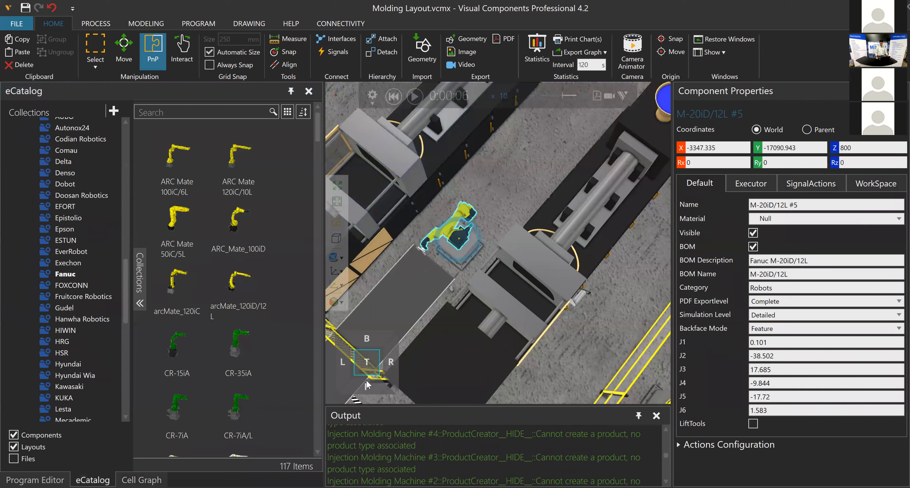
scroll(252, 305, "down", 15)
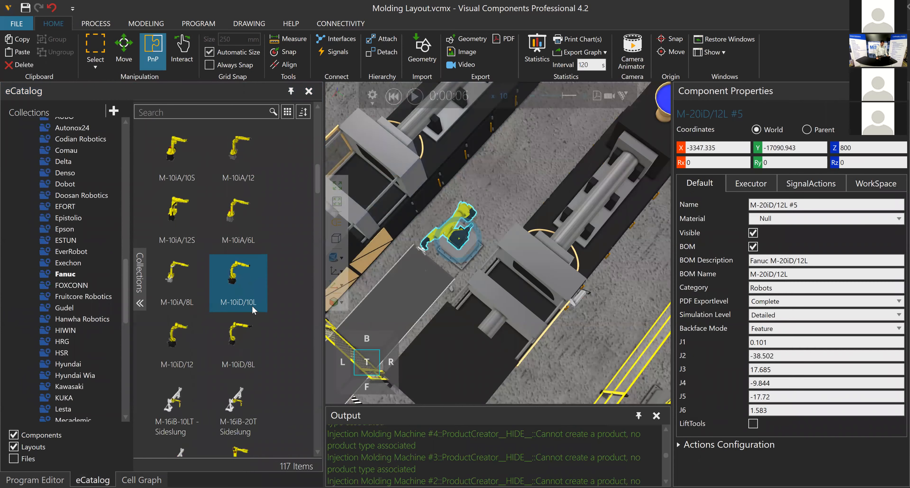
scroll(277, 318, "down", 10)
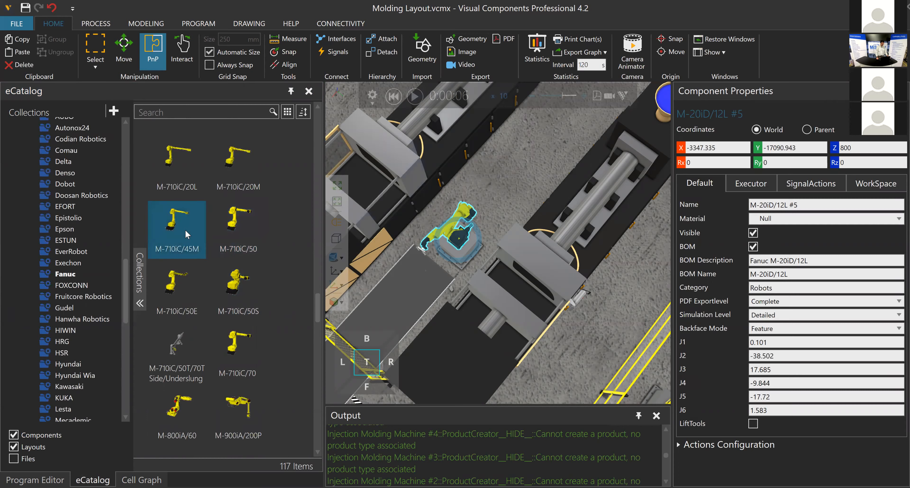
scroll(299, 292, "up", 3)
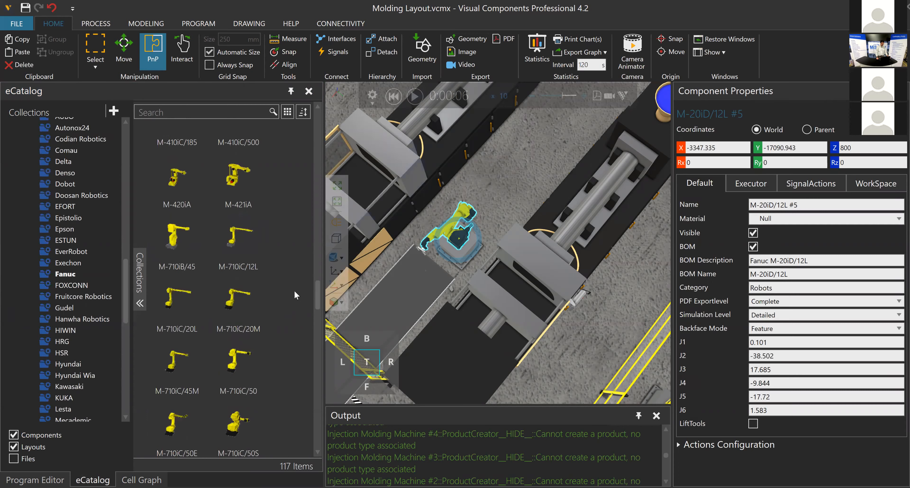
double_click(240, 311)
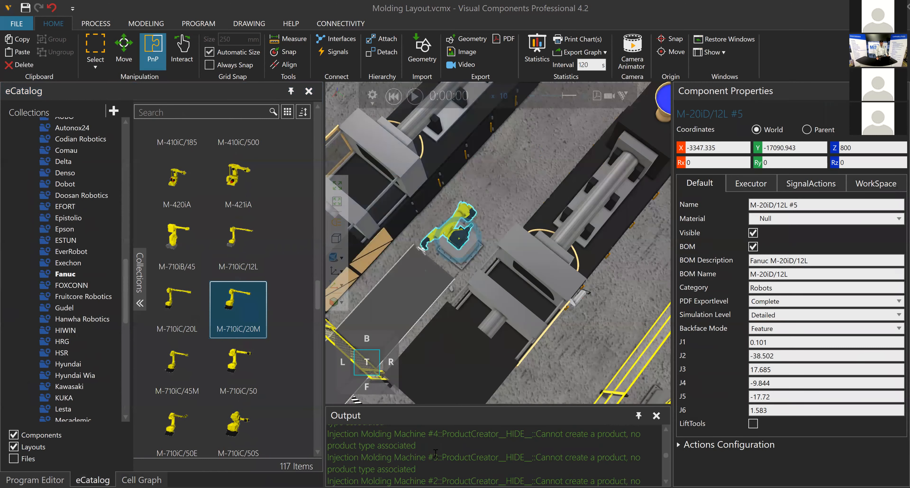
- Exchange the shared robot M-20iD/12L #5 with the newly added M-710iC/20M
right_click_drag(489, 286, 490, 285)
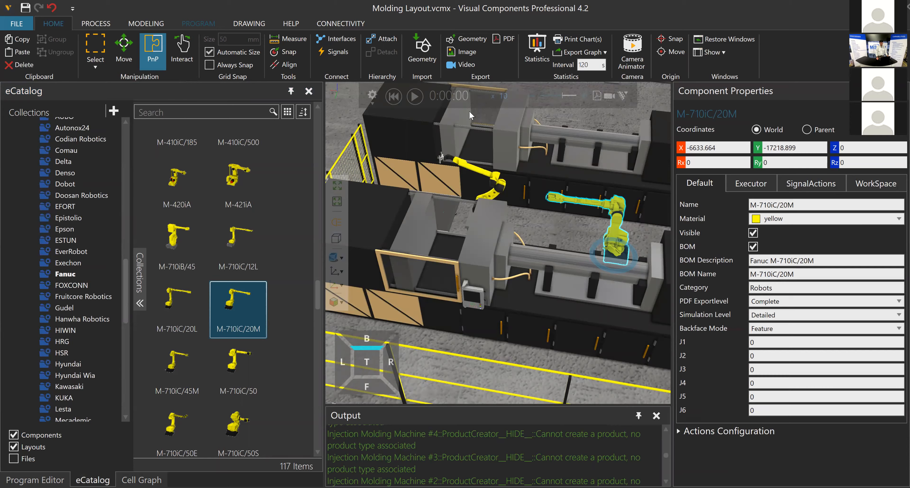
left_click(198, 23)
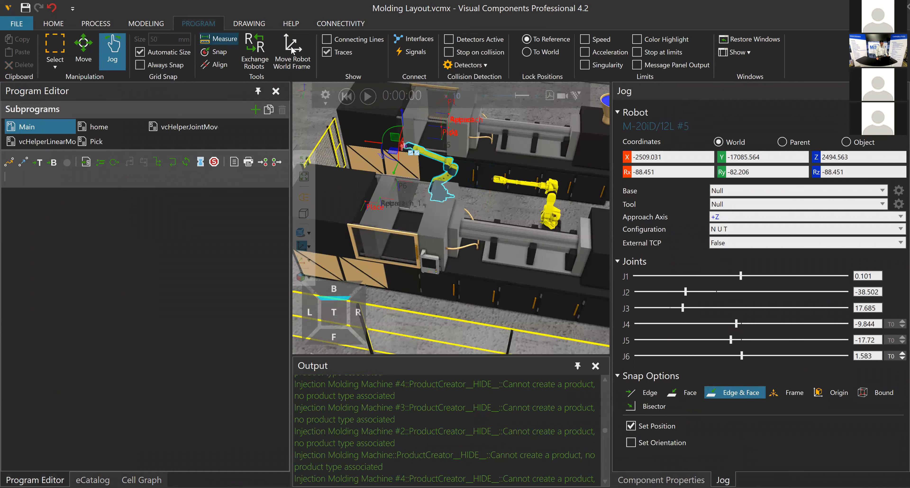
left_click(255, 53)
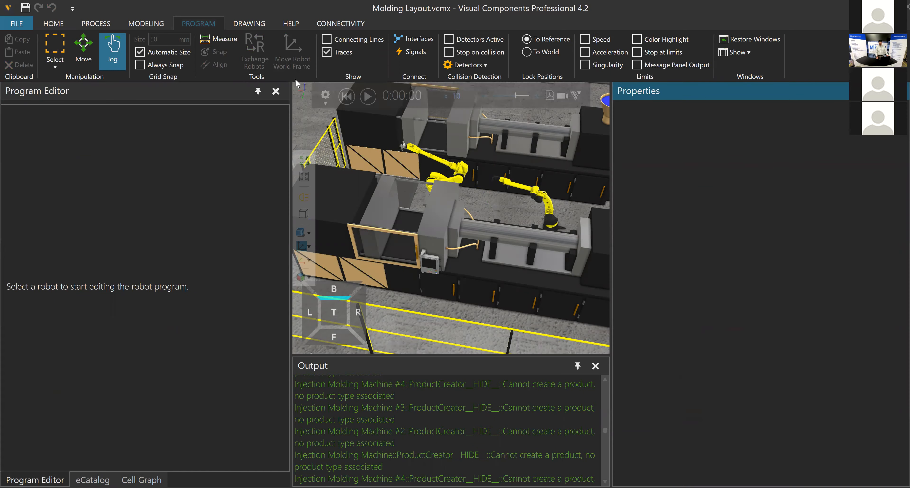
- Run the simulation to check the exchanged robot serving both injection molding machines
left_click(368, 95)
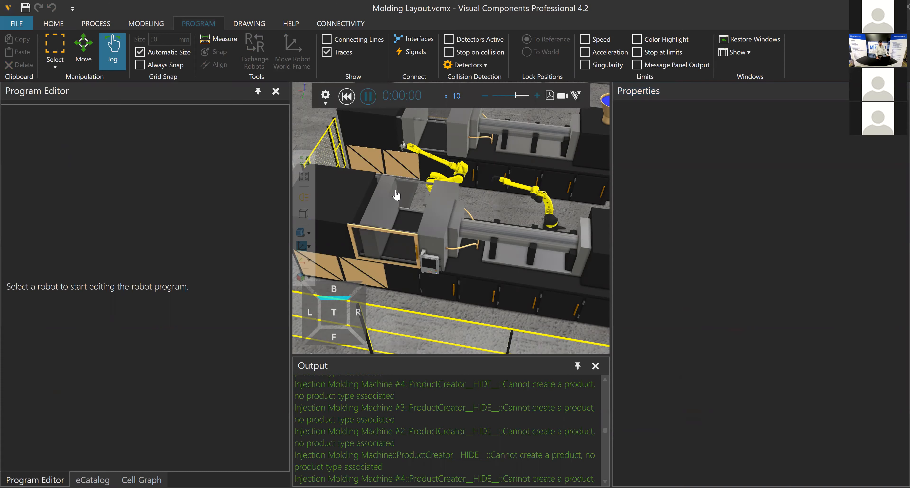
right_click_drag(400, 197, 424, 263)
right_click_drag(402, 225, 496, 198)
middle_click_drag(325, 219, 410, 141)
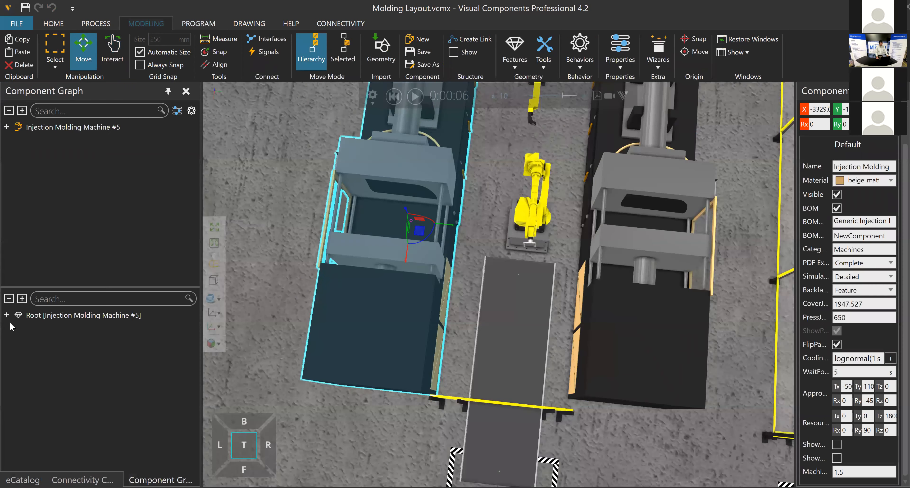
- Move the ProductLocationApproach and ProductLocationApproach_1 frames of Injection Molding Machine #5 along Y toward the robot, the second one to Y -18500
left_click(6, 315)
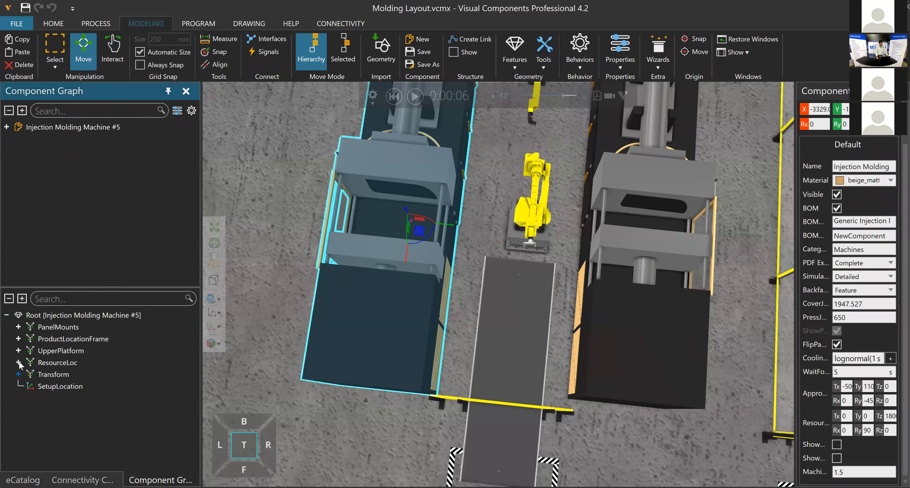
left_click(19, 374)
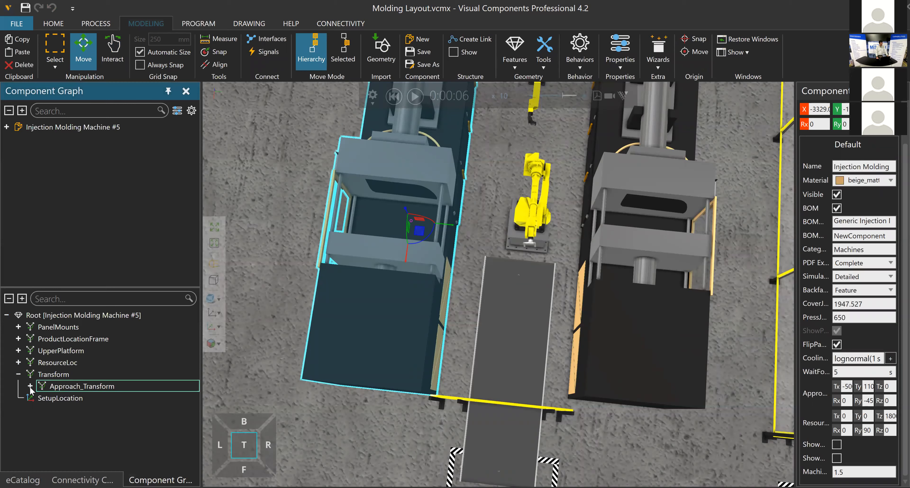
left_click(31, 387)
left_click(92, 398)
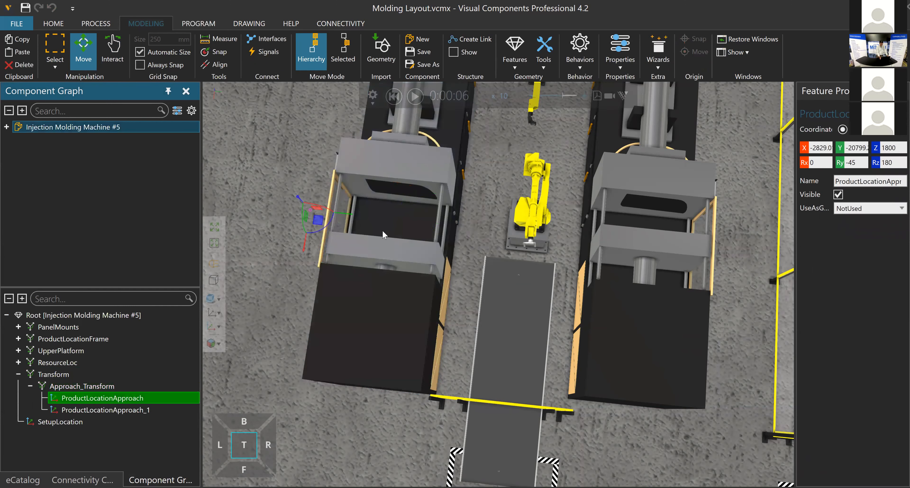
left_click_drag(341, 214, 475, 229)
left_click(106, 410)
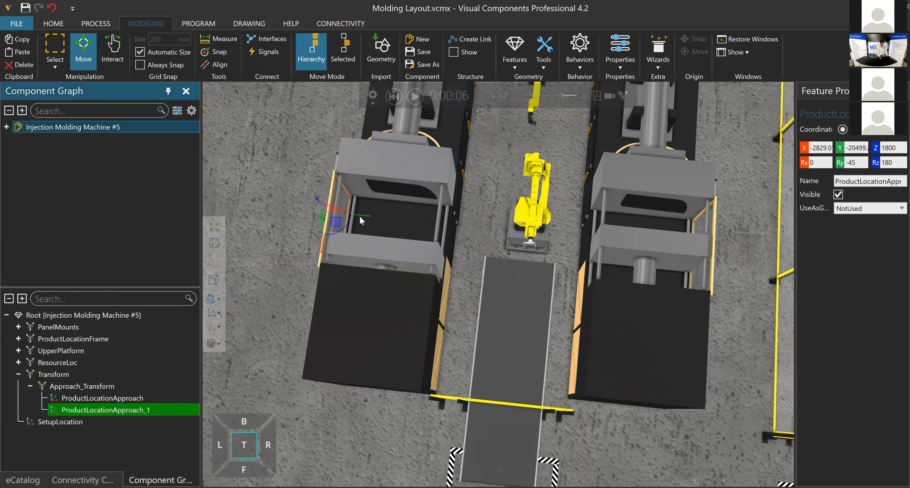
left_click_drag(365, 219, 488, 219)
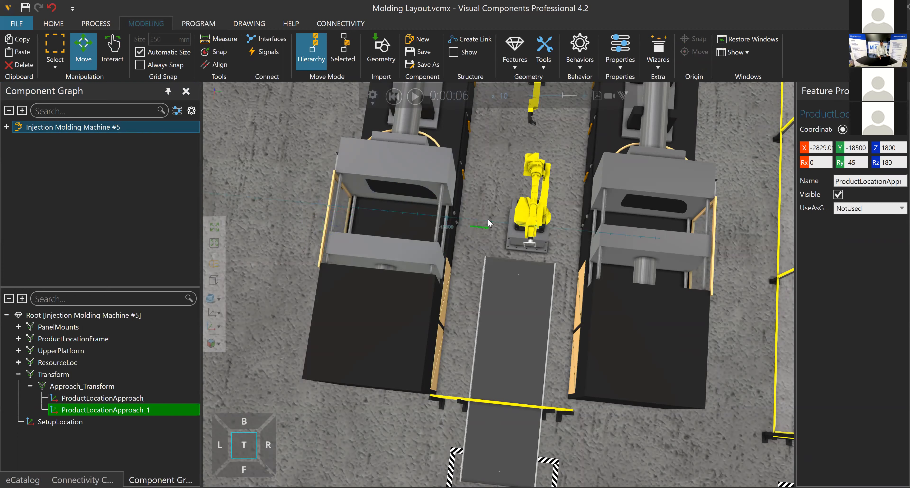
- Reset and rerun the simulation to check the robot's part pickup with the moved approach frames
left_click(394, 96)
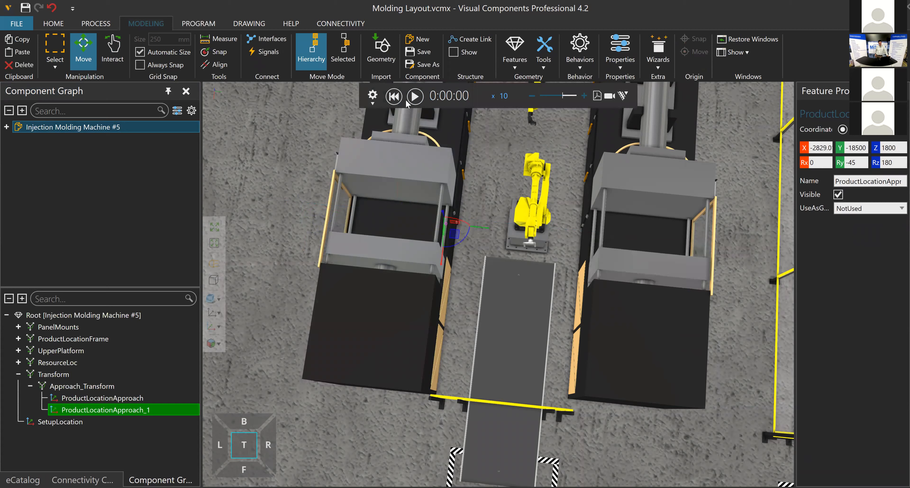
left_click(415, 97)
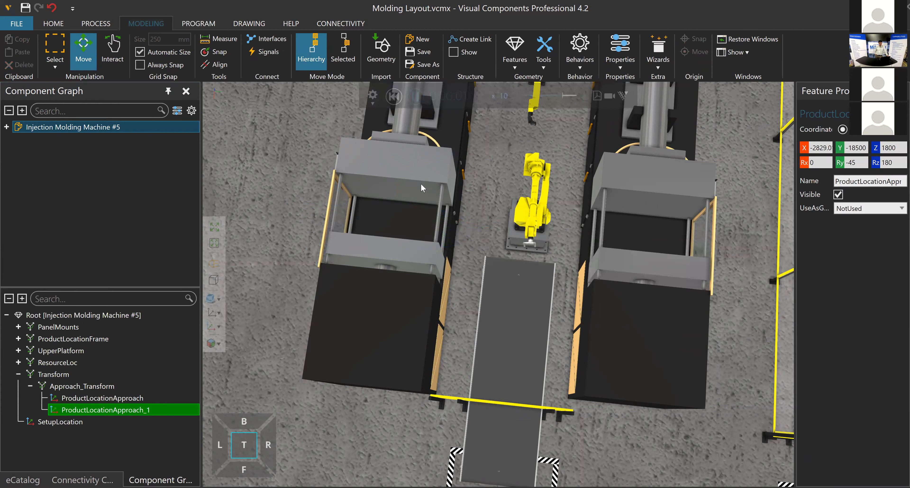
right_click_drag(441, 212, 439, 214)
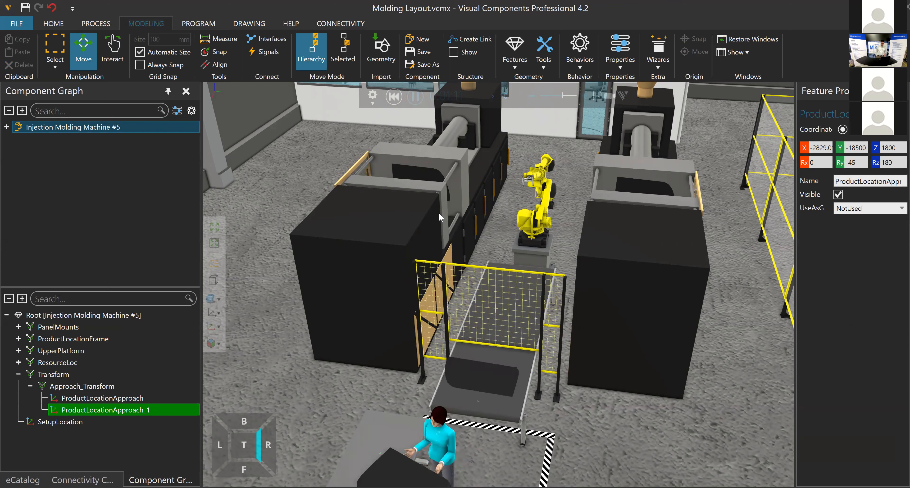
right_click_drag(522, 211, 411, 205)
right_click_drag(390, 439, 365, 418)
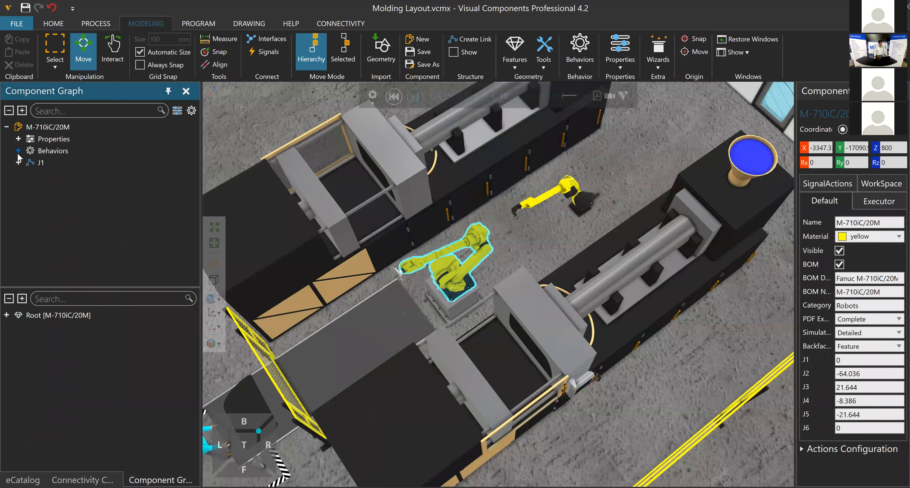
- Expand the M-710iC/20M robot's behaviors and open its Statistics behavior
left_click(18, 150)
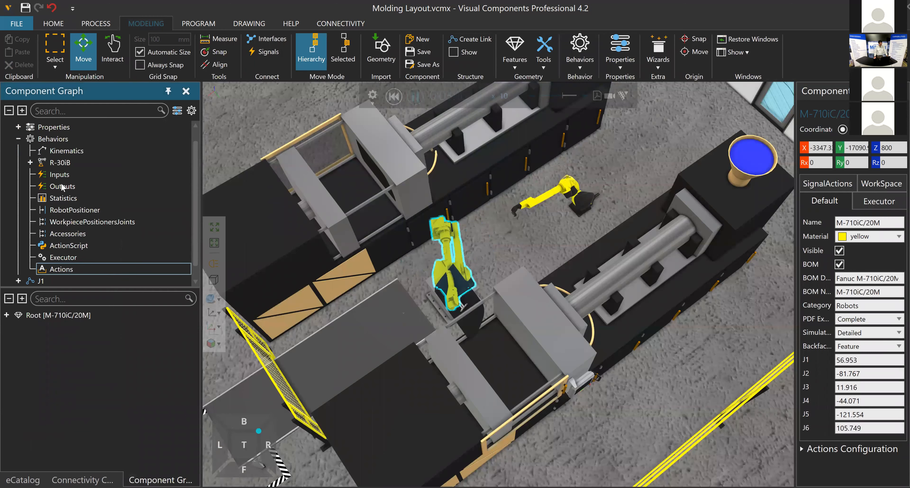
left_click(63, 198)
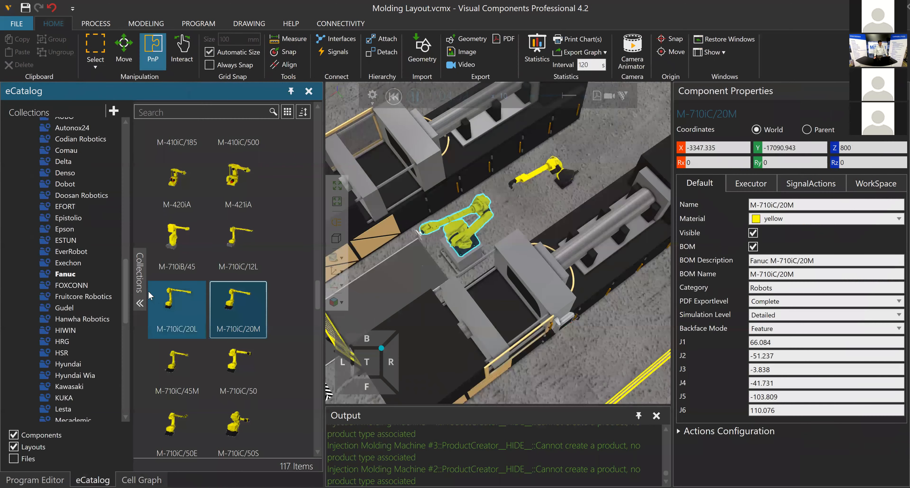
- Collapse the Robots collection in the eCatalog and open the Statistics collection to browse its components
scroll(118, 240, "up", 8)
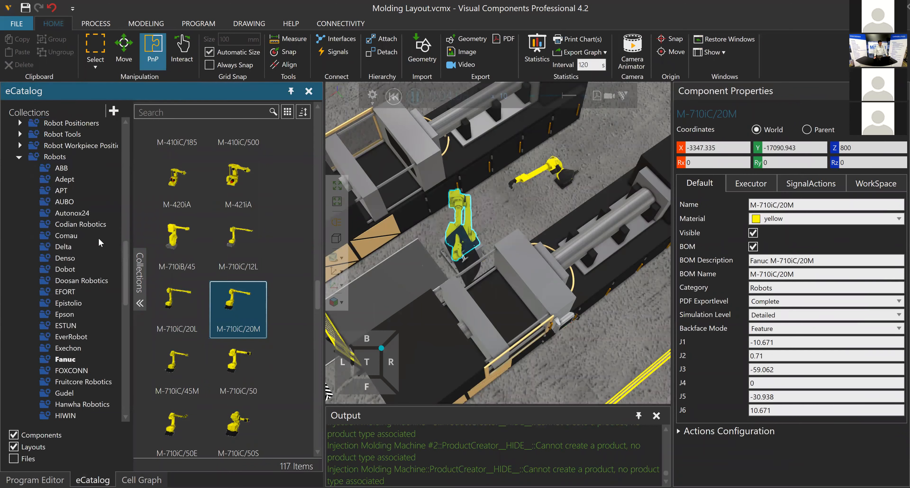
scroll(99, 241, "up", 3)
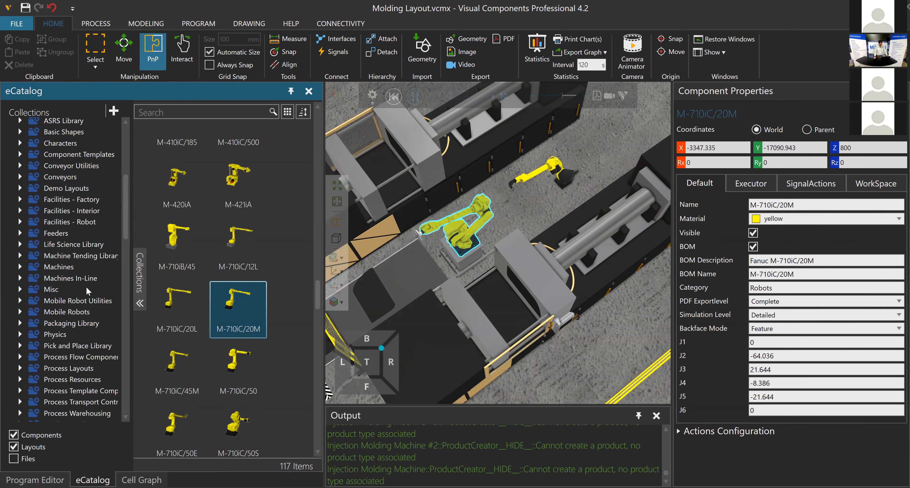
scroll(88, 290, "down", 5)
scroll(32, 326, "down", 2)
left_click(19, 273)
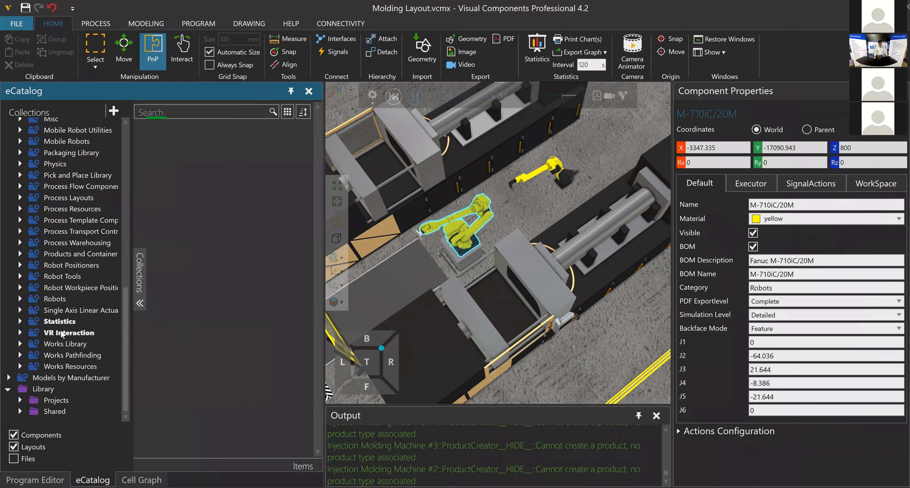
left_click(59, 322)
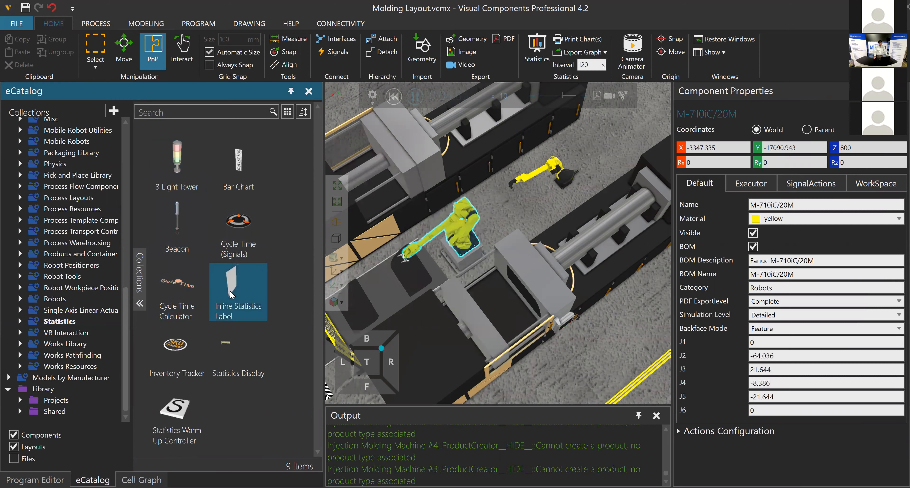
- Place a Statistics Display component beside the M-710iC/20M robot and clear its default text lines
left_click_drag(237, 348, 315, 297)
left_click_drag(270, 347, 449, 270)
left_click(246, 364)
left_click_drag(229, 358, 420, 306)
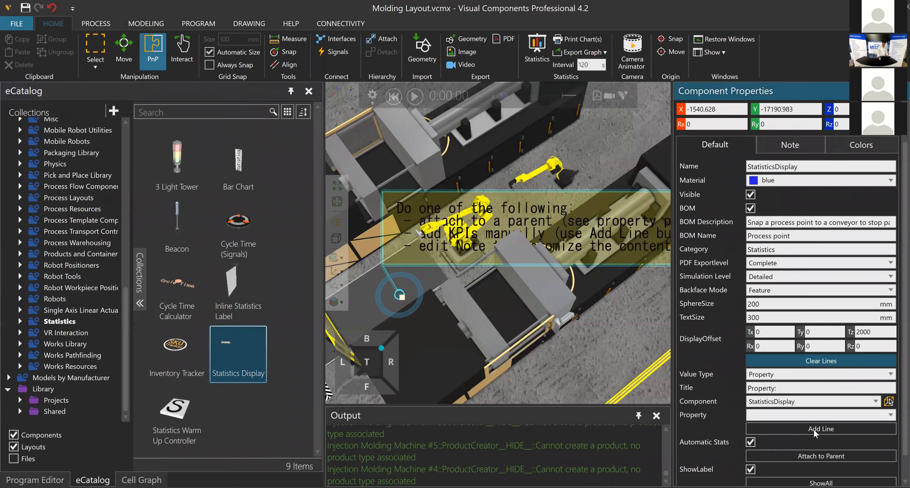
left_click(819, 361)
key("Return")
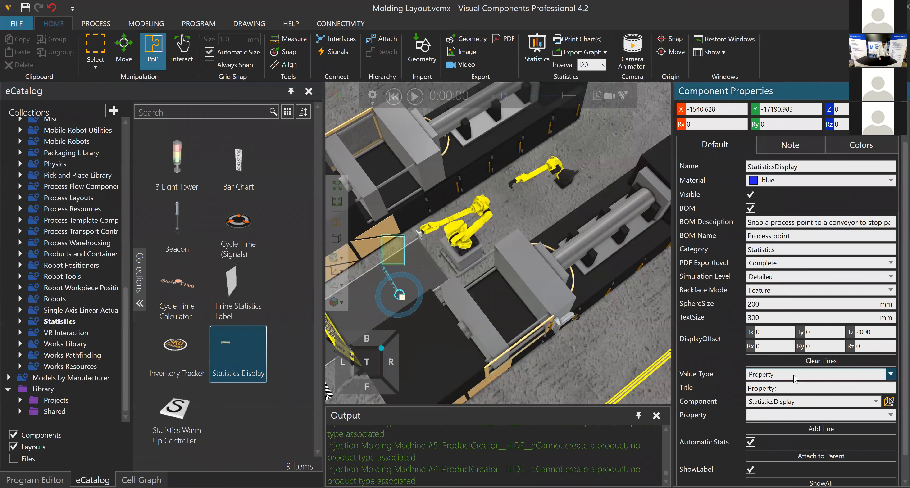
- Pick the M-710iC/20M robot as the source component for the Statistics Display
left_click(791, 375)
left_click(791, 376)
left_click(791, 376)
left_click(729, 357)
left_click(888, 403)
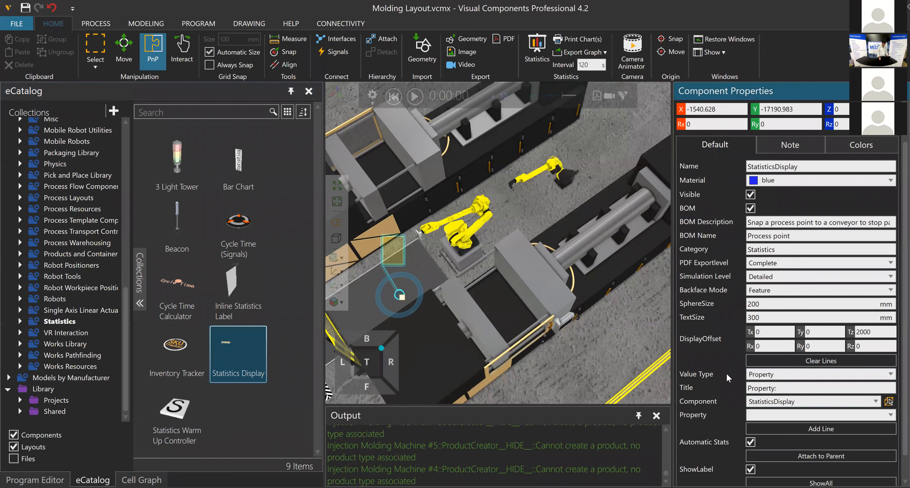
left_click(465, 236)
- Set the title of the new statistics line to Time
left_click(770, 388)
left_click_drag(662, 388, 642, 384)
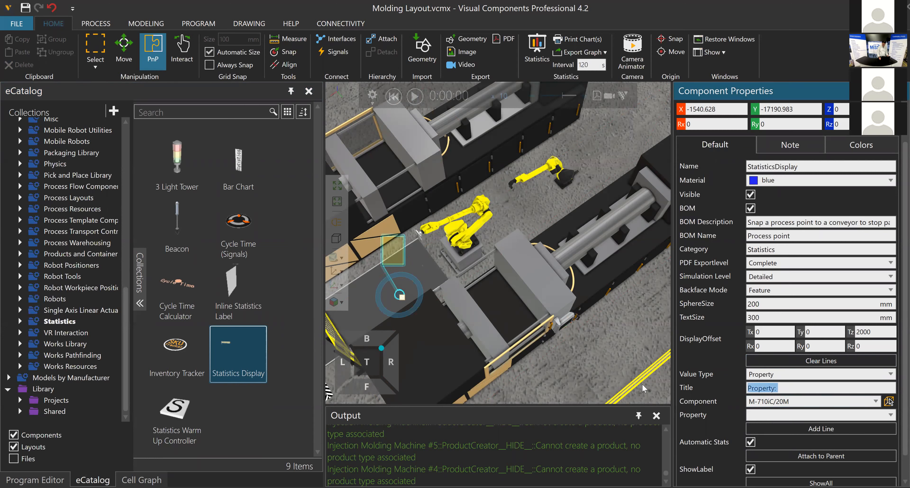
type("Time")
key("Return")
- Run the simulation and add a Utilization (Total) line for the M-710iC/20M robot to the Statistics Display
left_click(806, 374)
left_click(443, 349)
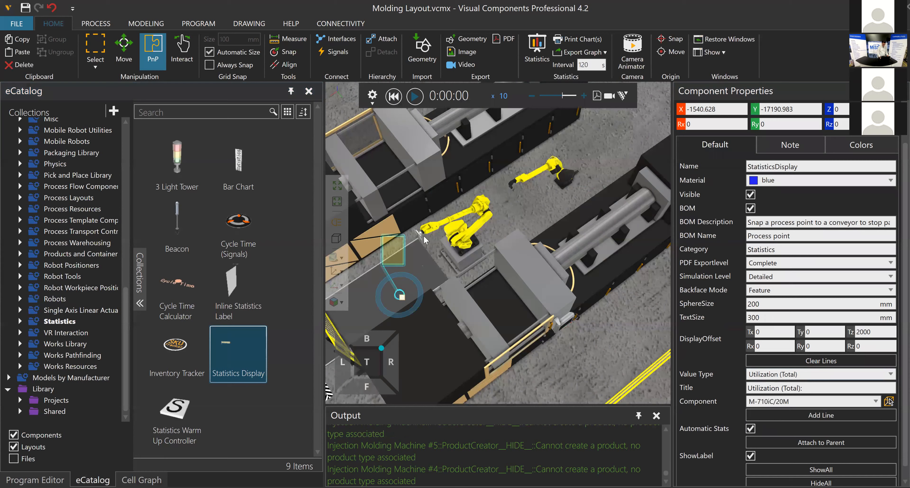
right_click_drag(426, 240, 643, 254)
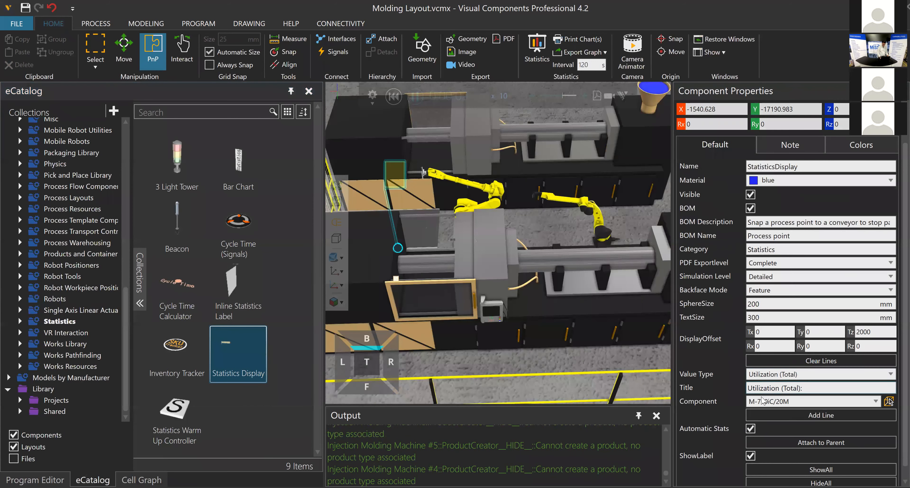
left_click(796, 416)
right_click_drag(496, 222, 474, 265)
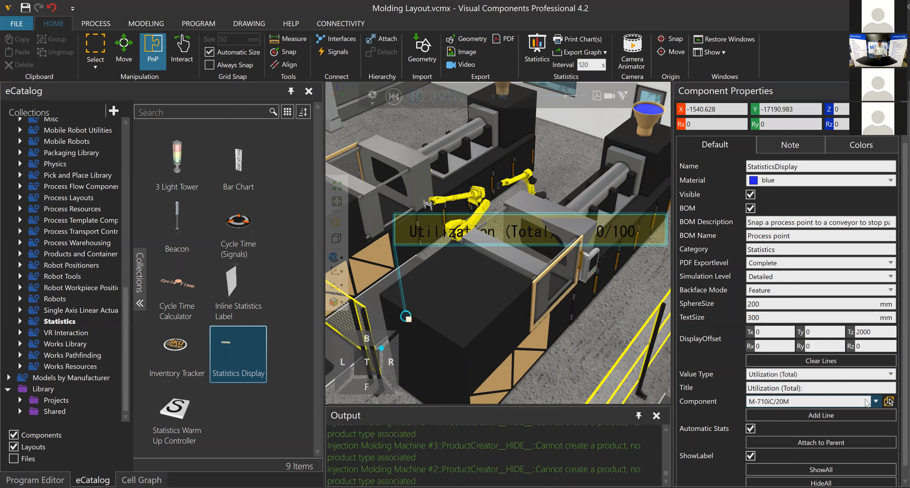
- Add a Parts produced (Total) line for the M-710iC/20M robot to the Statistics Display
left_click(890, 375)
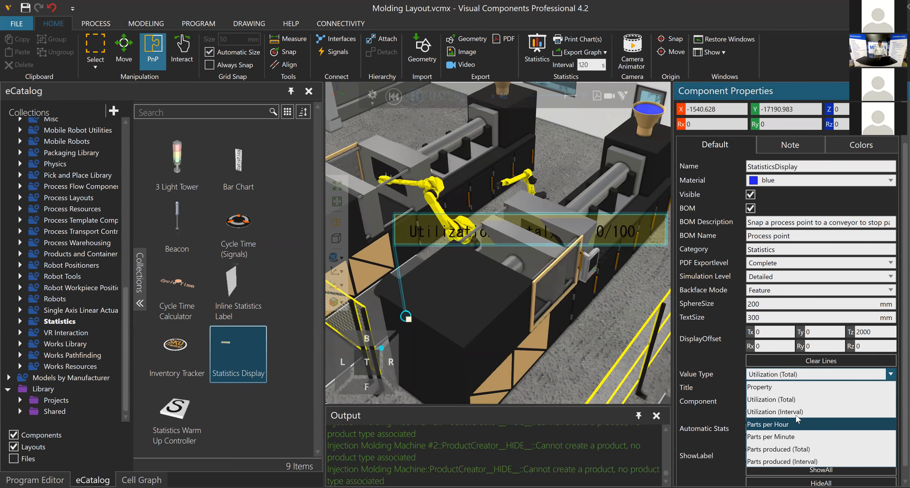
left_click(808, 449)
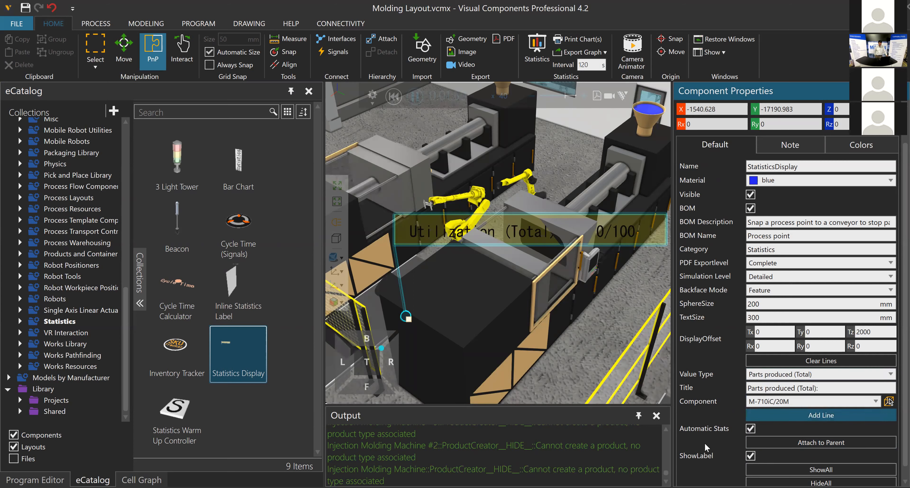
right_click_drag(563, 339, 454, 349)
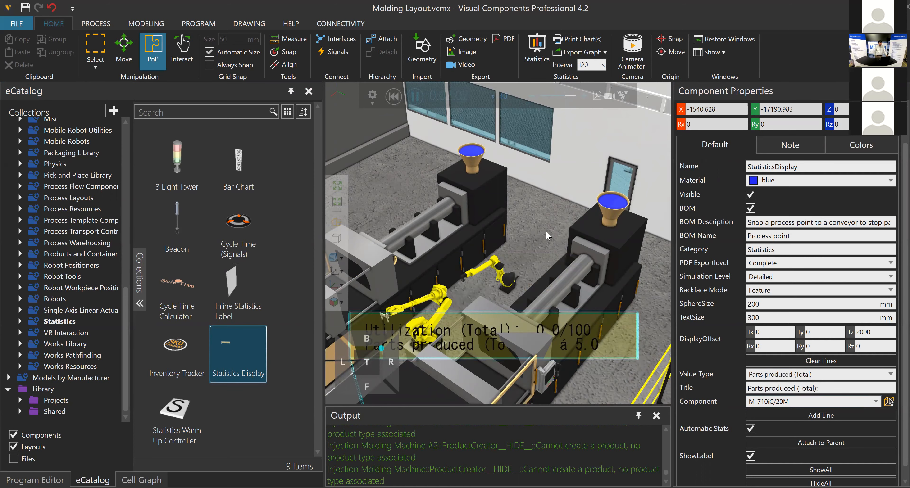
- Examine the running robot cell and the live utilization and parts-produced lines from several viewpoints
right_click_drag(551, 315, 595, 373)
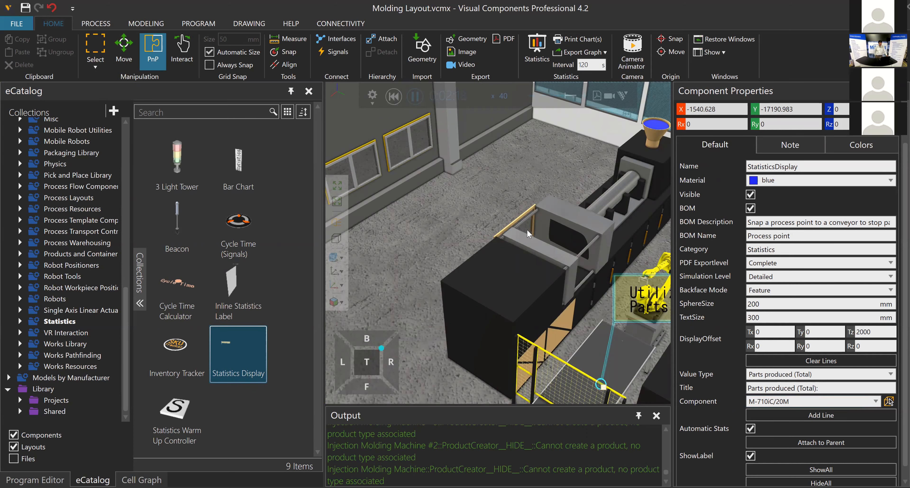
right_click_drag(508, 327, 462, 324)
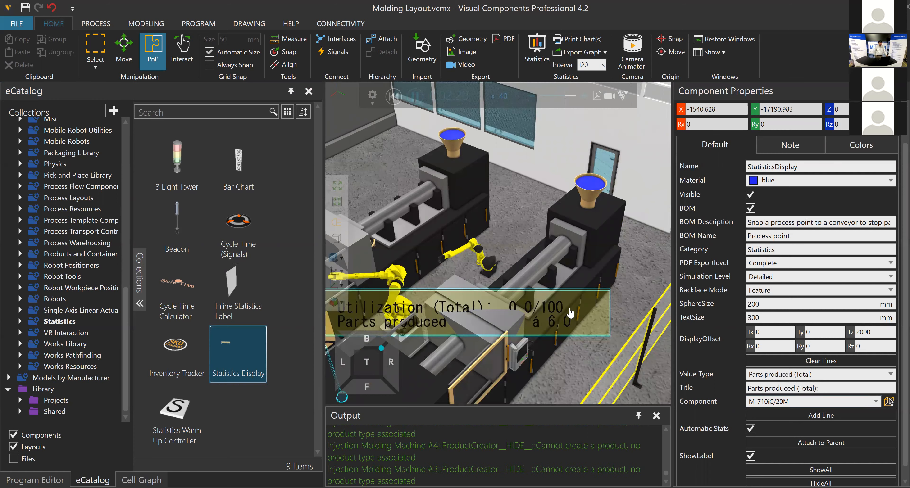
right_click_drag(398, 327, 358, 258)
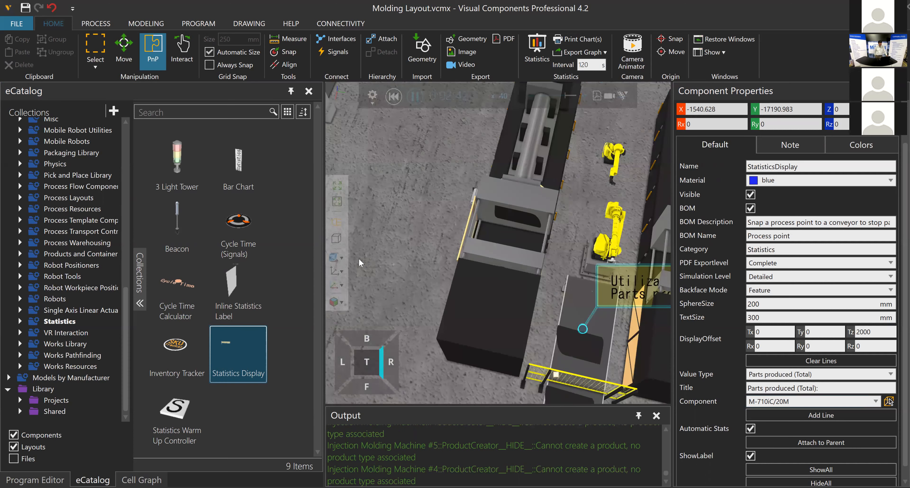
right_click_drag(579, 335, 384, 240)
right_click_drag(490, 273, 478, 268)
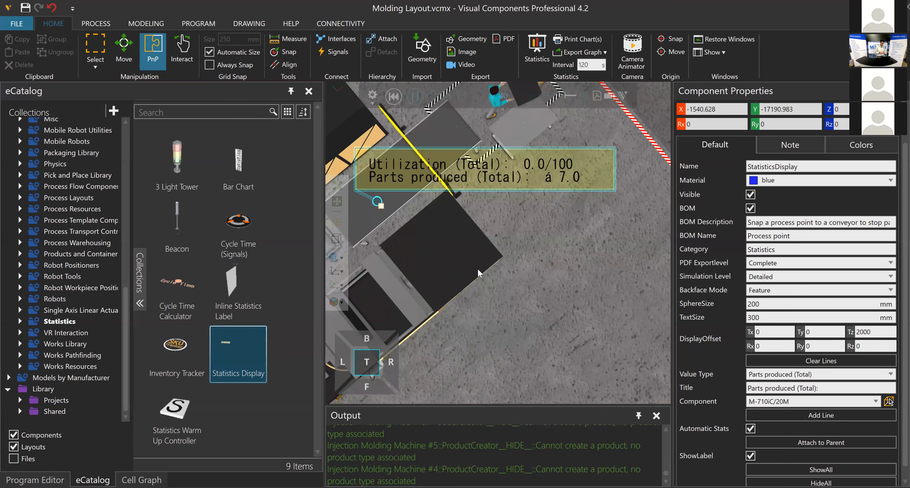